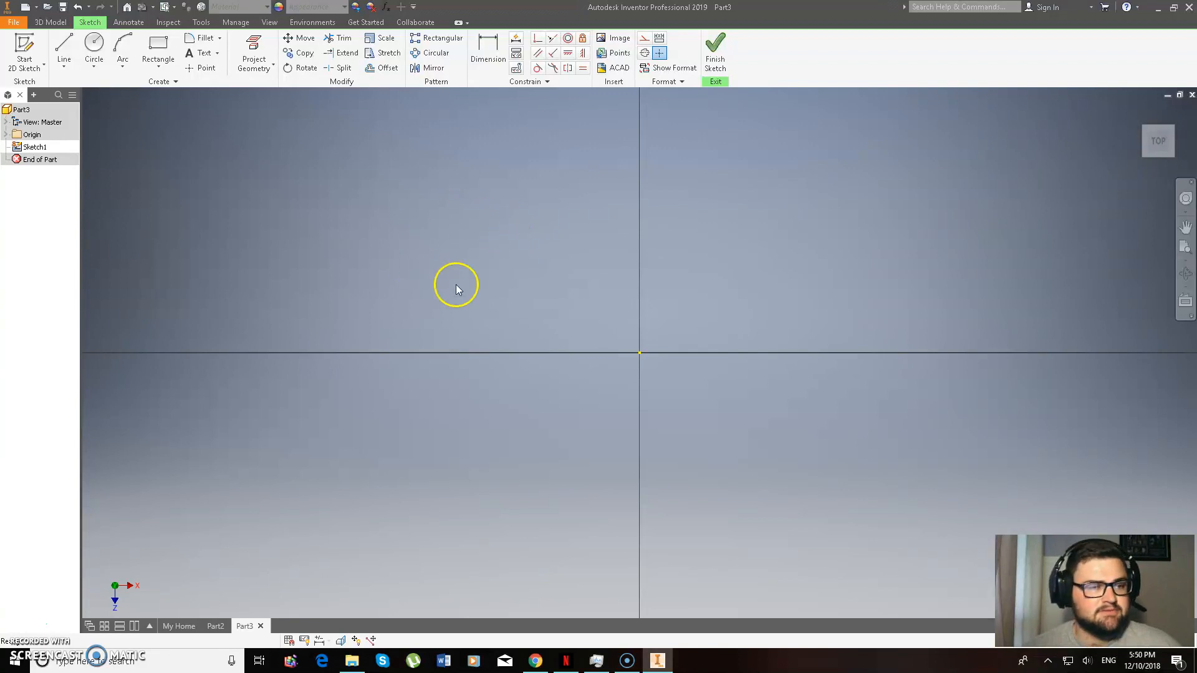
Step: Sketch a 50 × 25 mm rectangle with its first corner at the origin
left_click(158, 46)
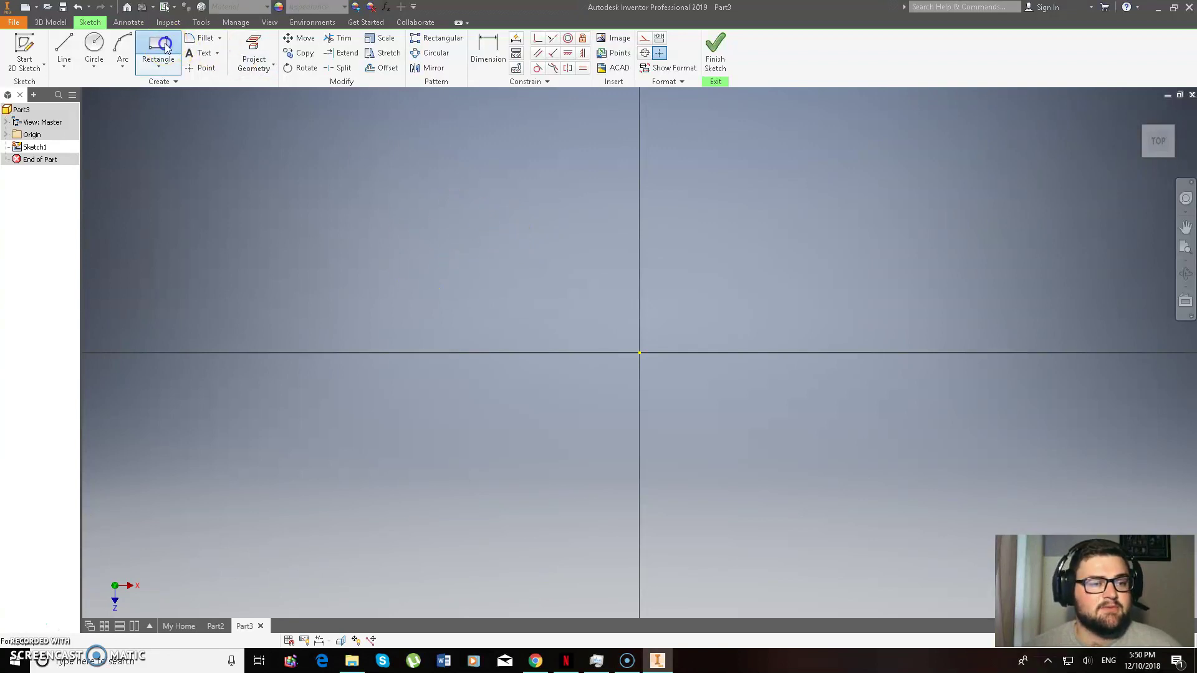
left_click(637, 353)
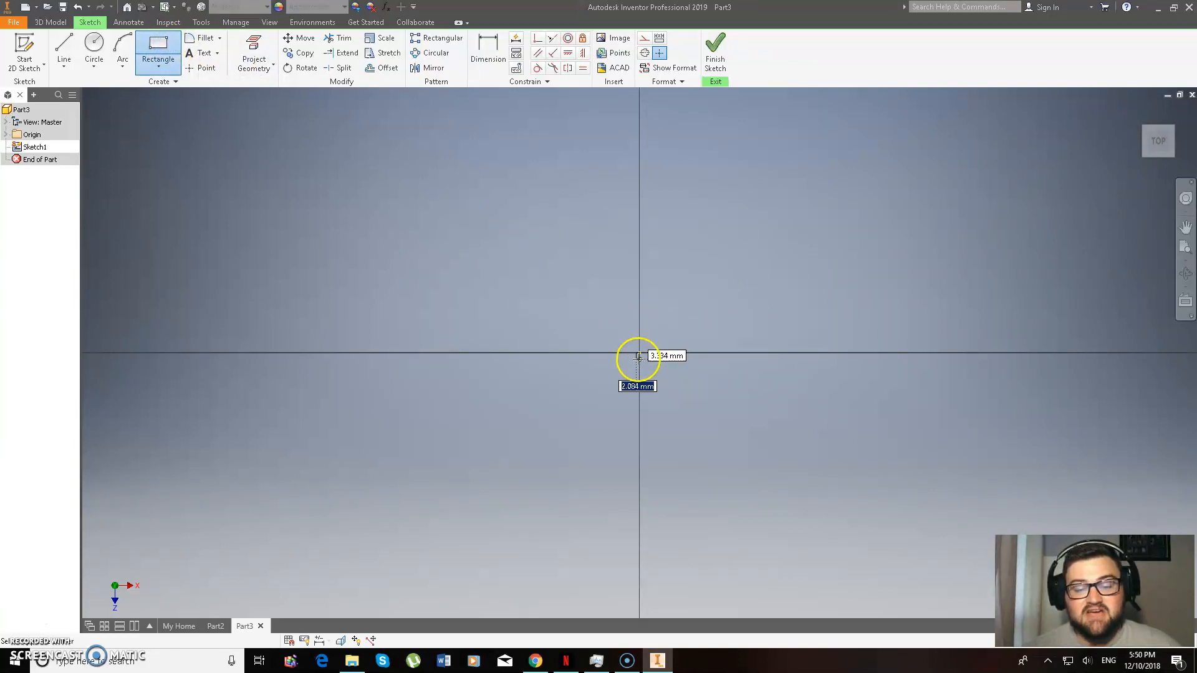
type("196.3")
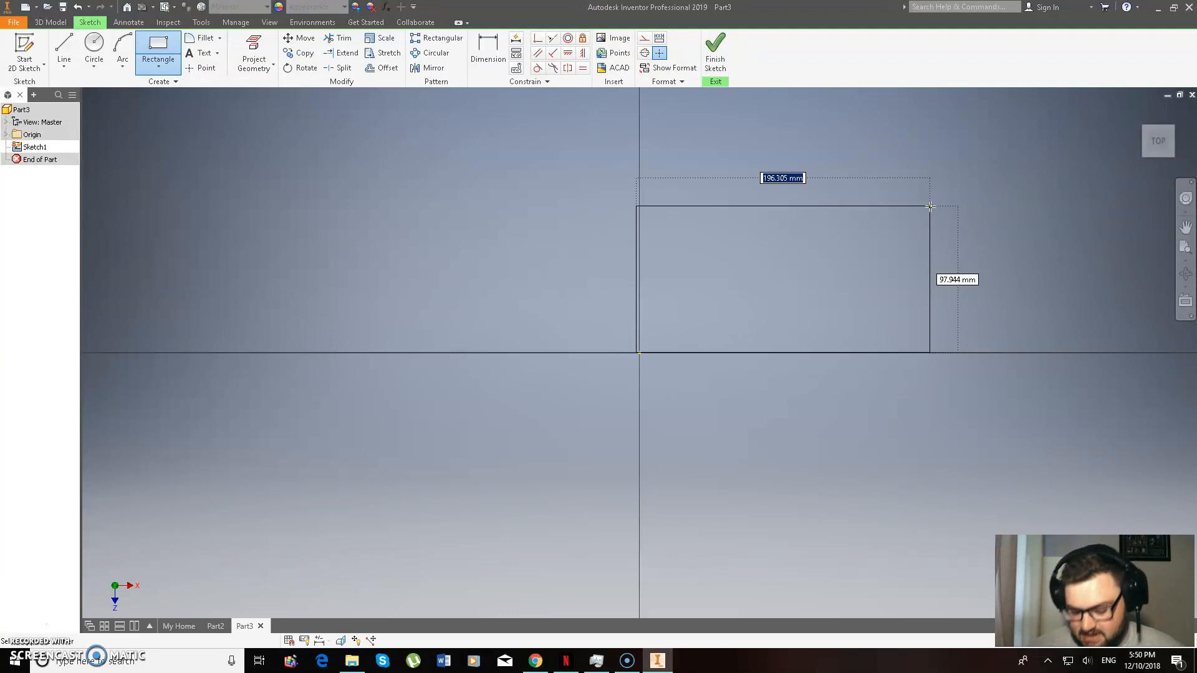
type("50")
key("Tab")
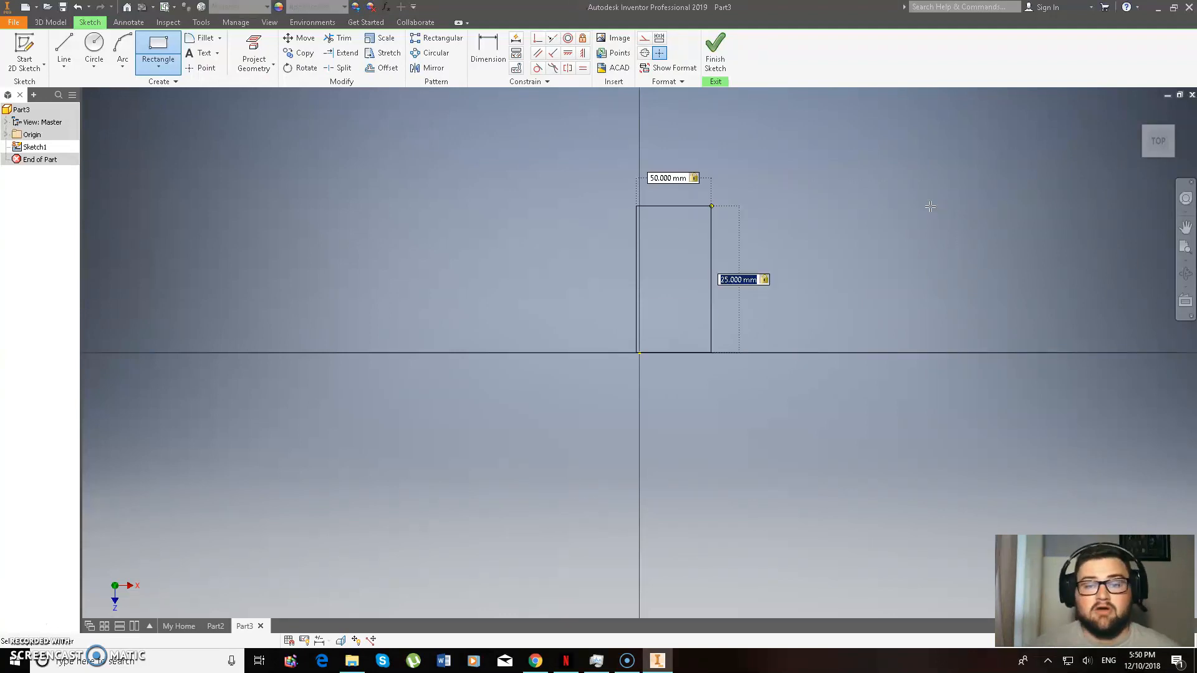
key("Return")
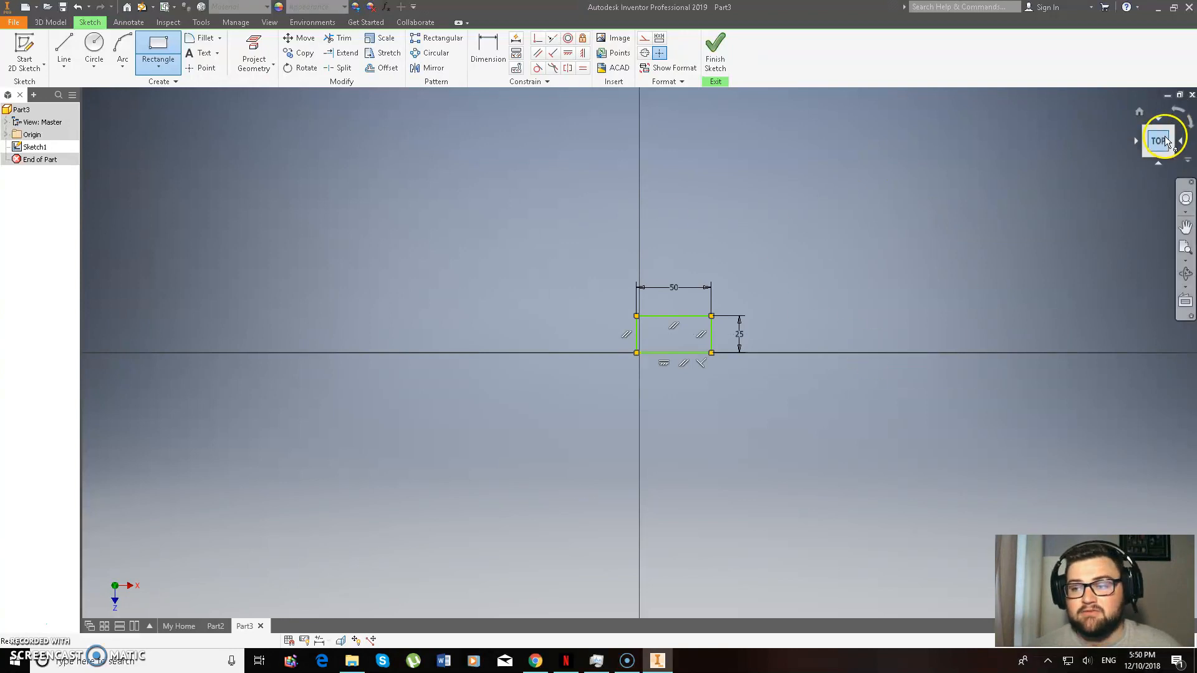
Step: Extrude the rectangle into a thin plate and view it top-down in landscape
left_click(50, 21)
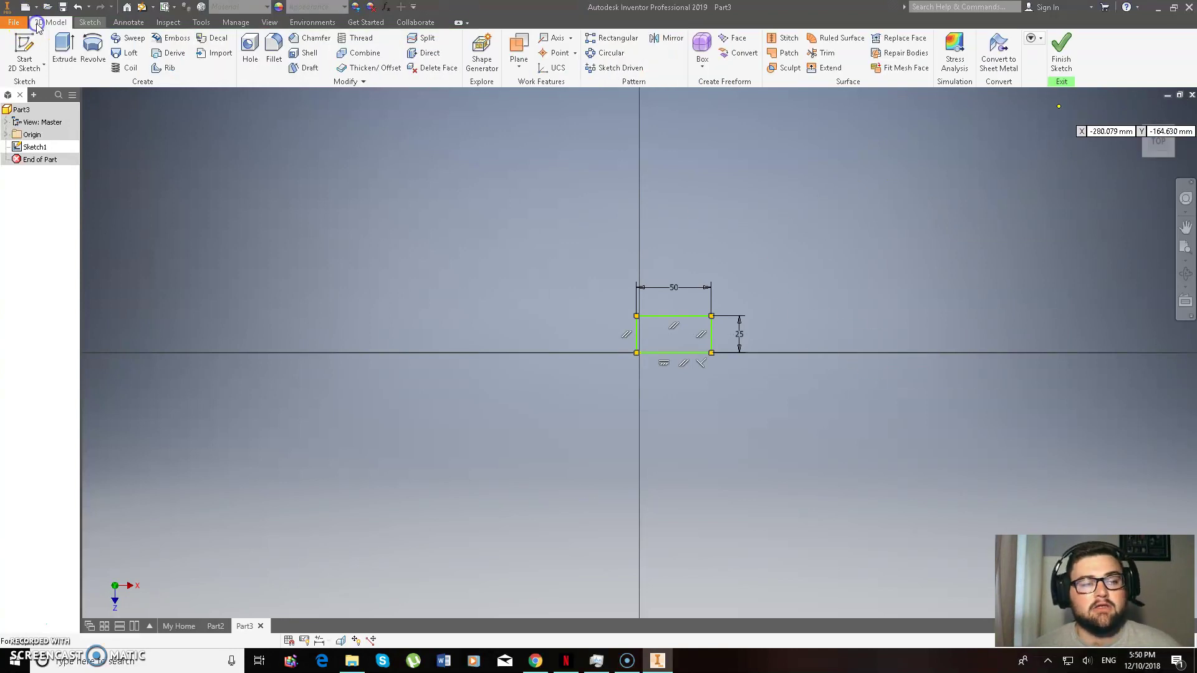
left_click(63, 43)
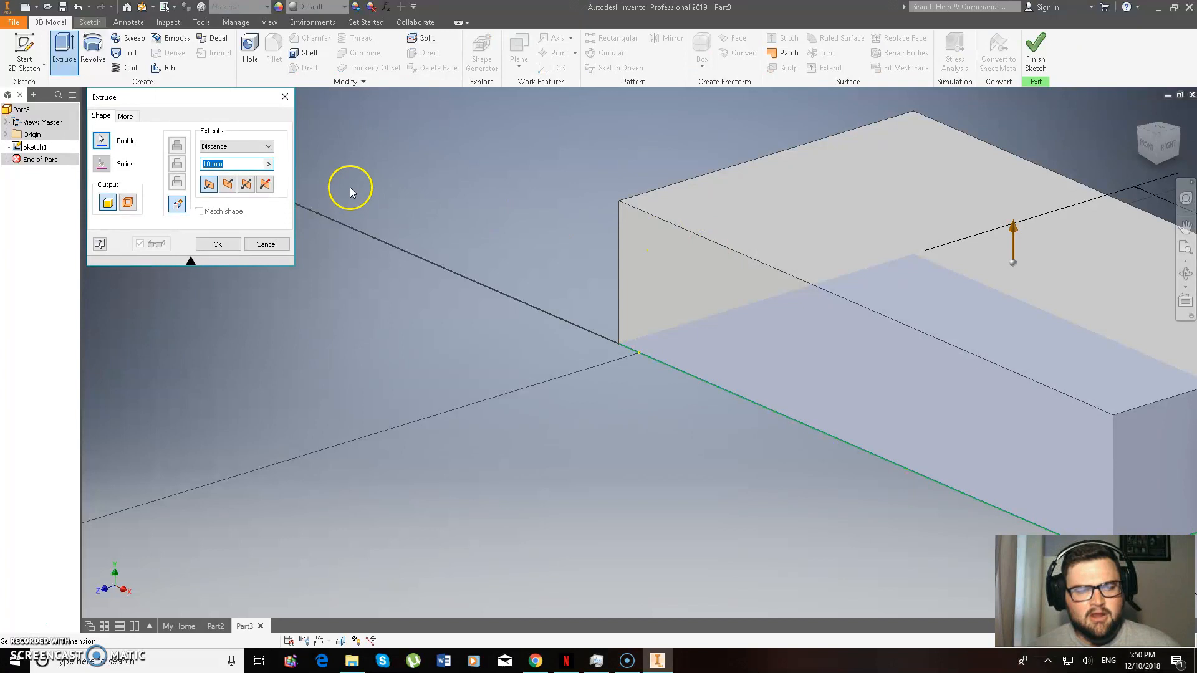
type("1")
key("Return")
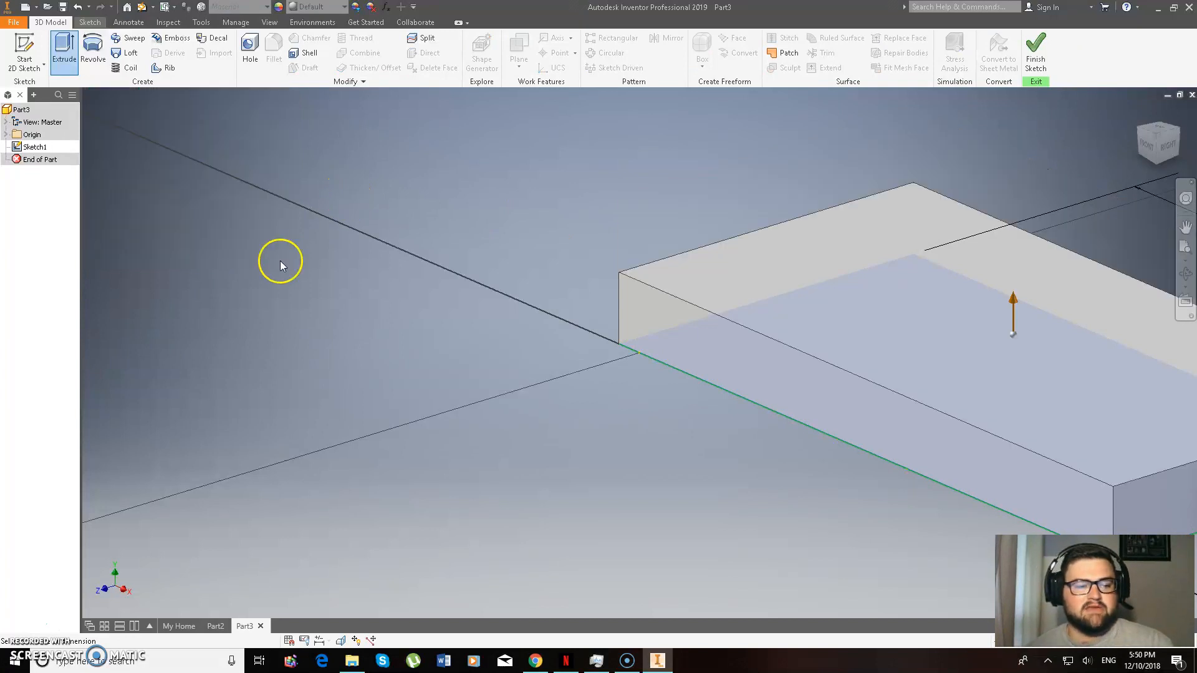
left_click(1160, 140)
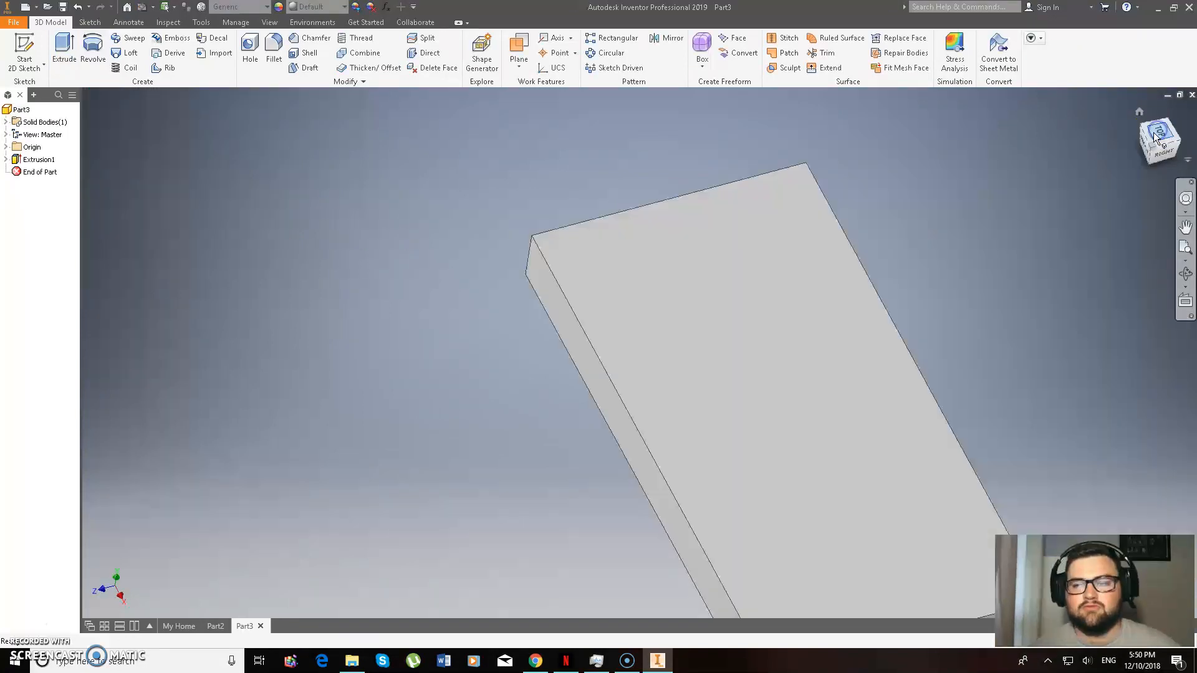
left_click(1169, 124)
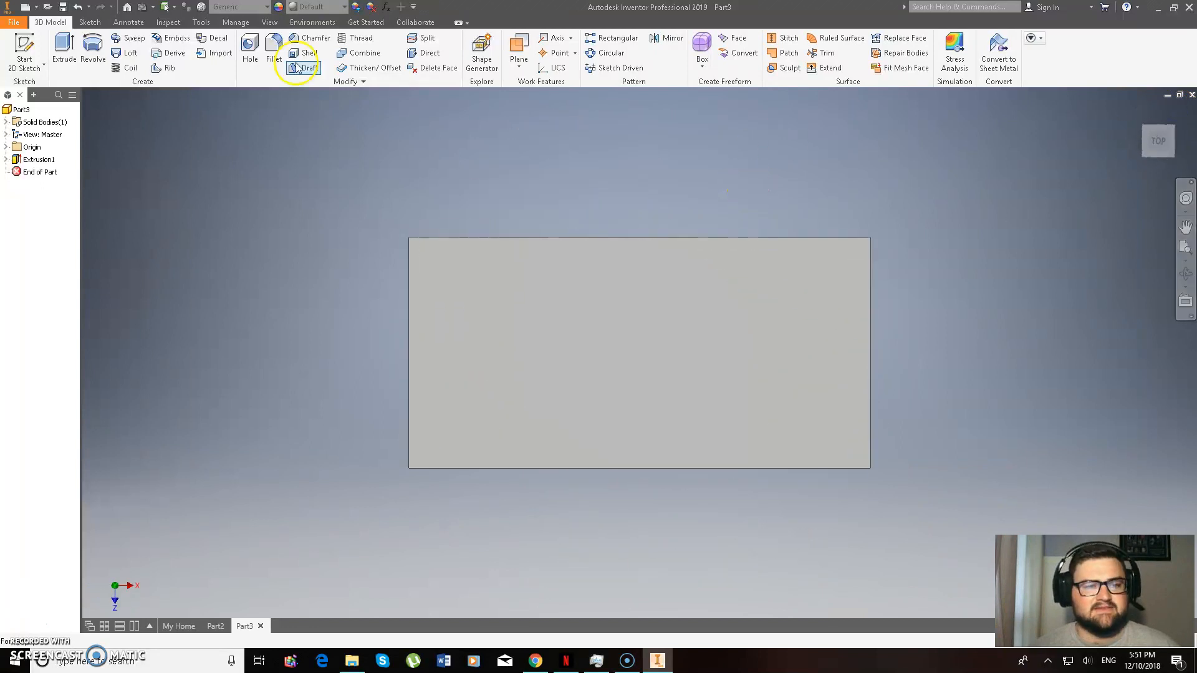
Step: Begin Sketch2 on the plate's top face and start a text area across it
left_click(551, 305)
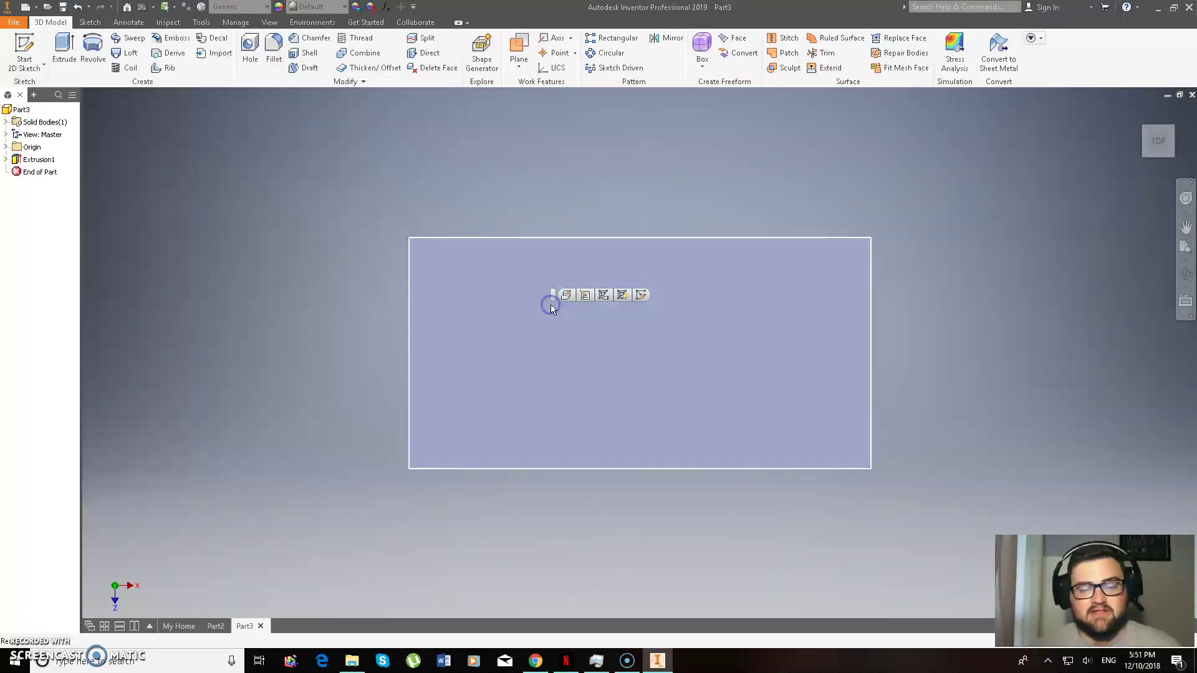
left_click(639, 294)
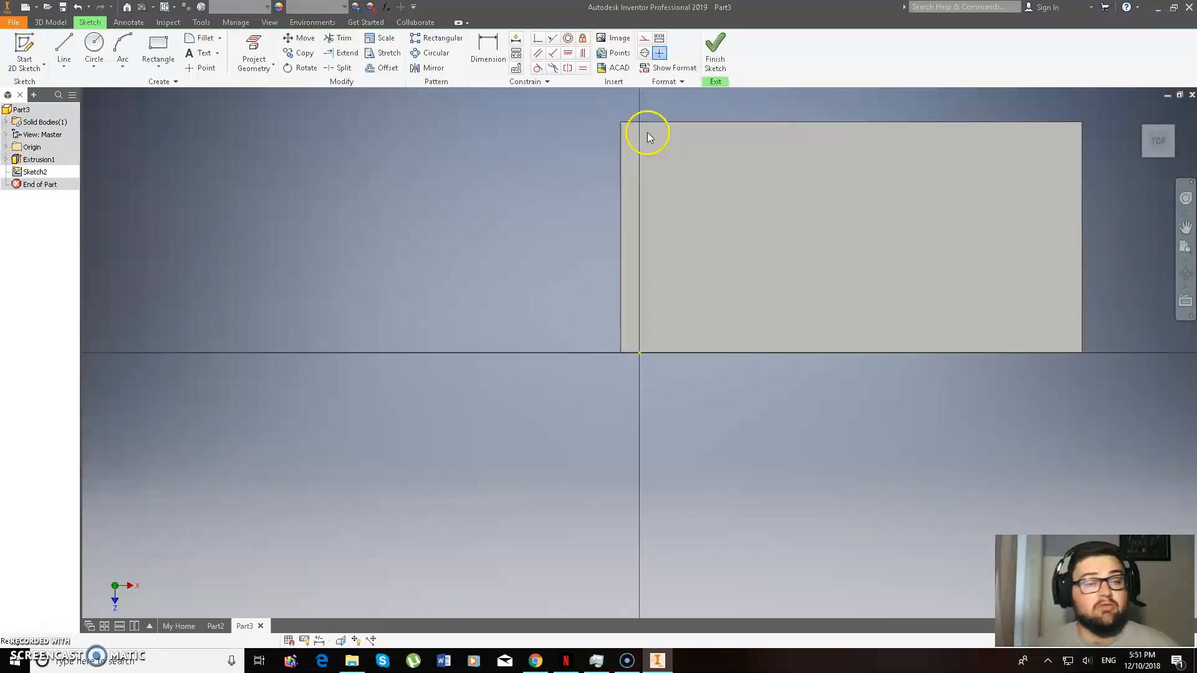
left_click(206, 54)
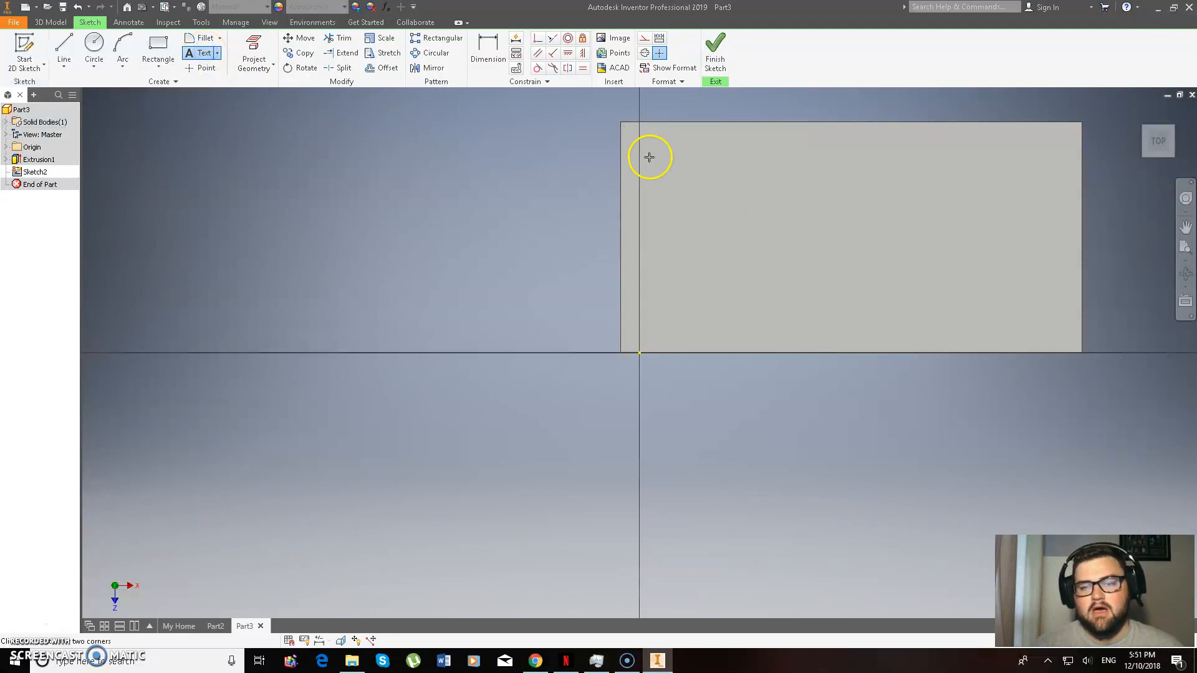
left_click(628, 129)
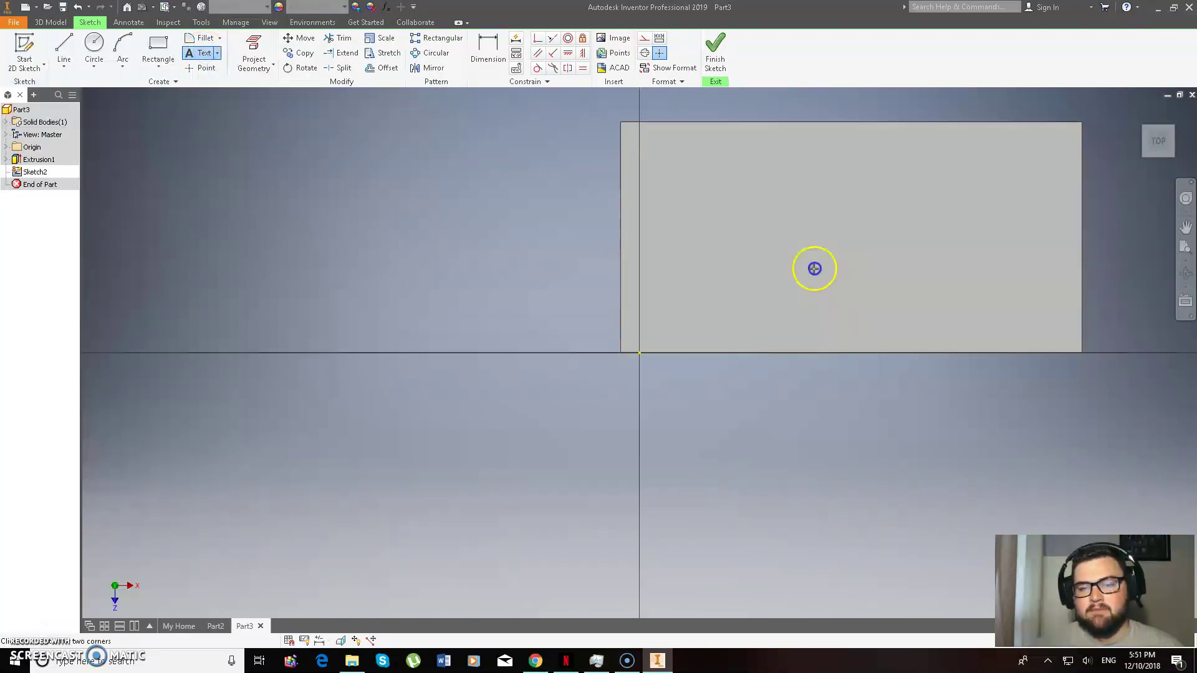
Step: Place the word LAXTON as 9 mm sketch text spanning the plate
left_click(1078, 349)
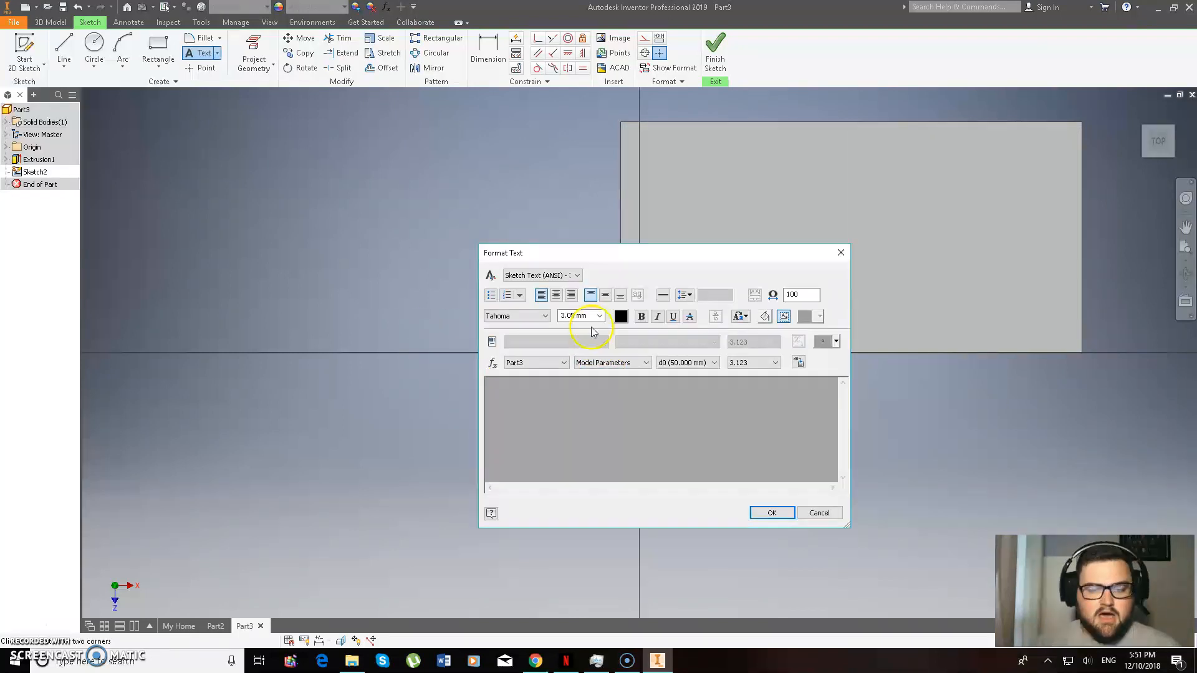
double_click(575, 316)
type("9")
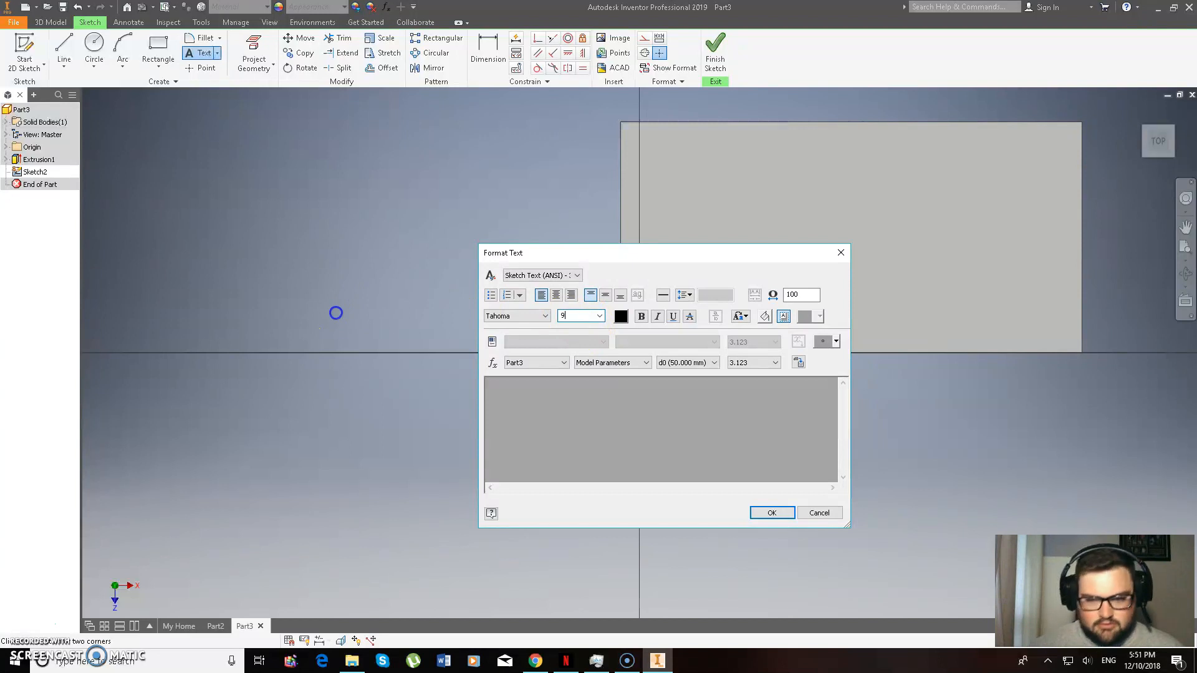
left_click(550, 404)
type("LAXTON")
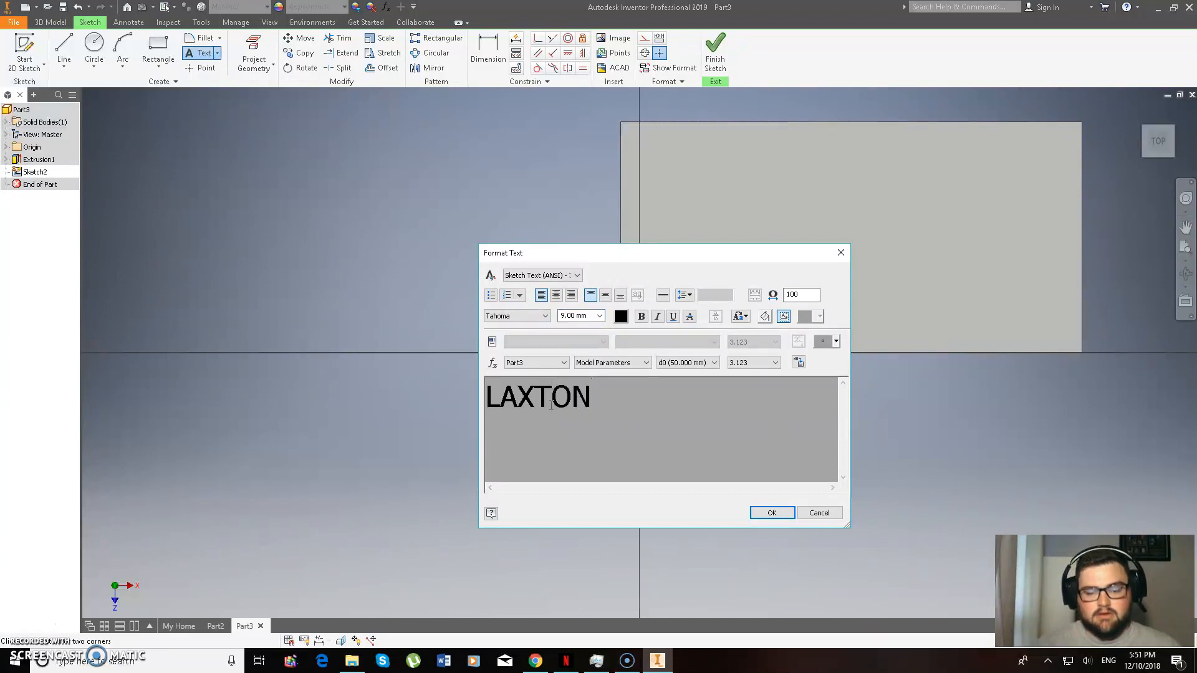
left_click(771, 513)
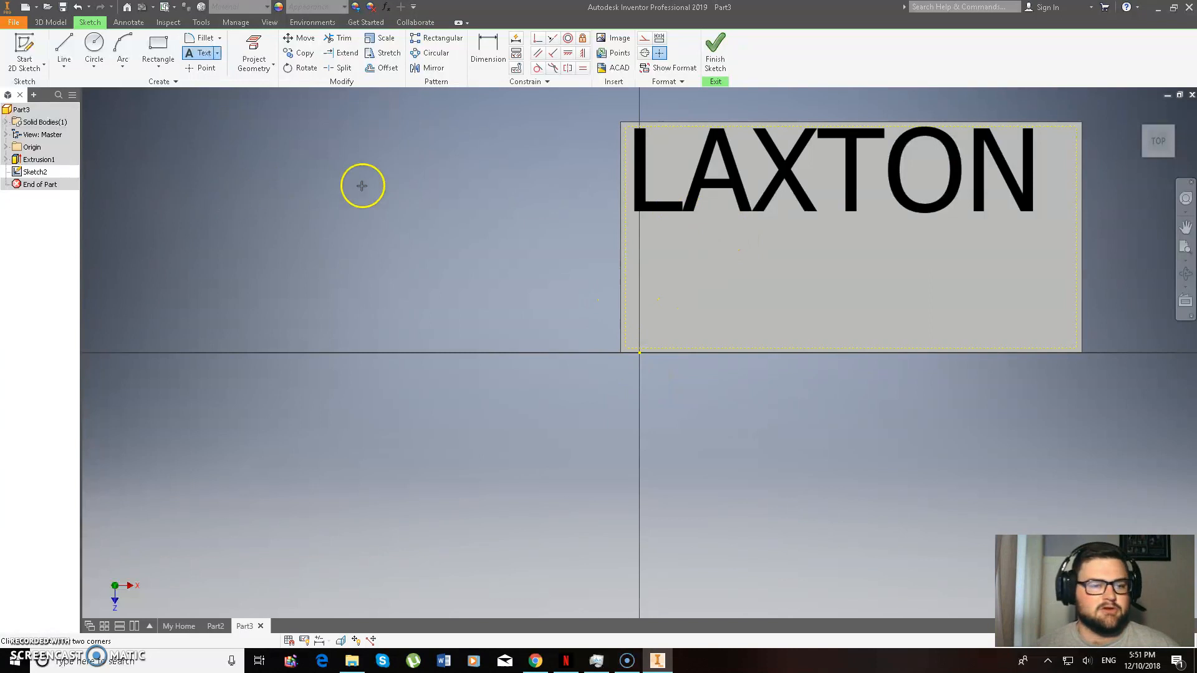
Step: Leave text mode and drag LAXTON down toward the middle of the plate
right_click(486, 187)
left_click(486, 187)
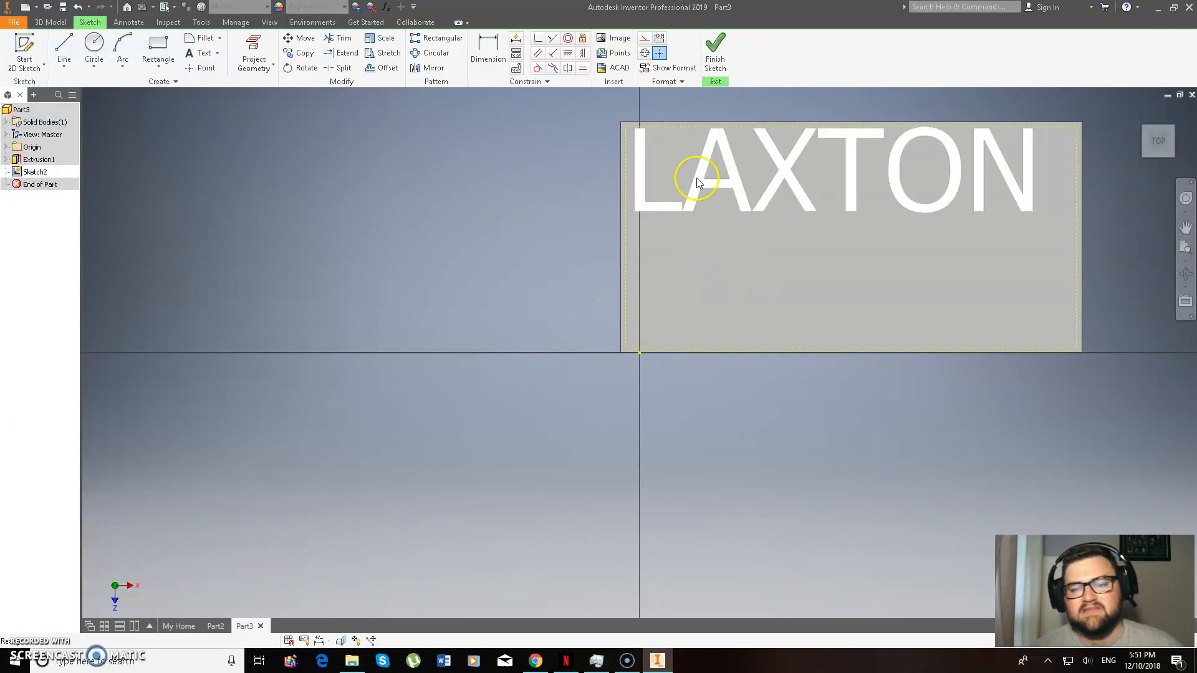
left_click_drag(697, 180, 736, 241)
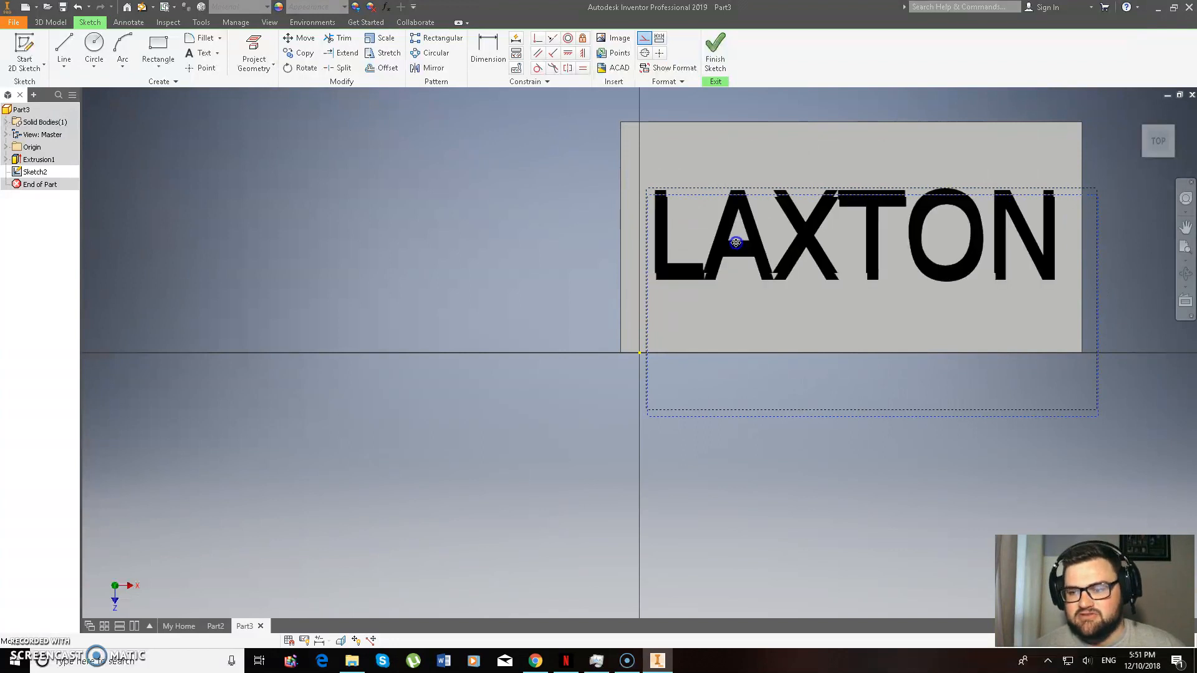
left_click(736, 242)
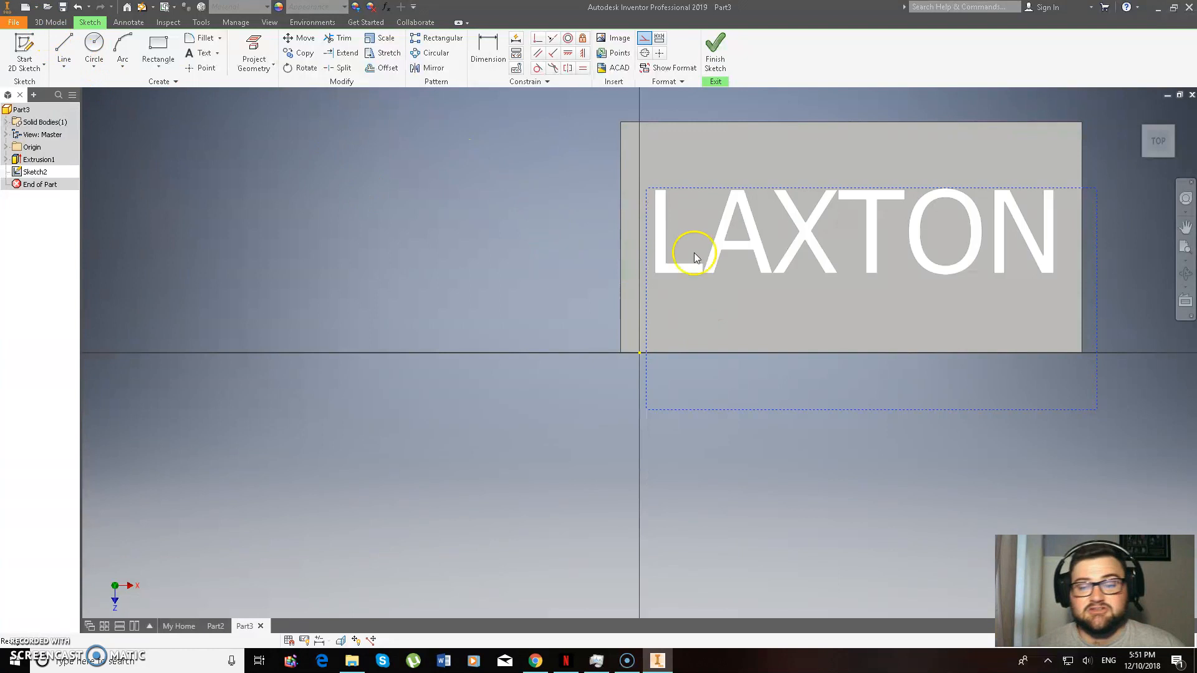
left_click_drag(682, 267, 683, 275)
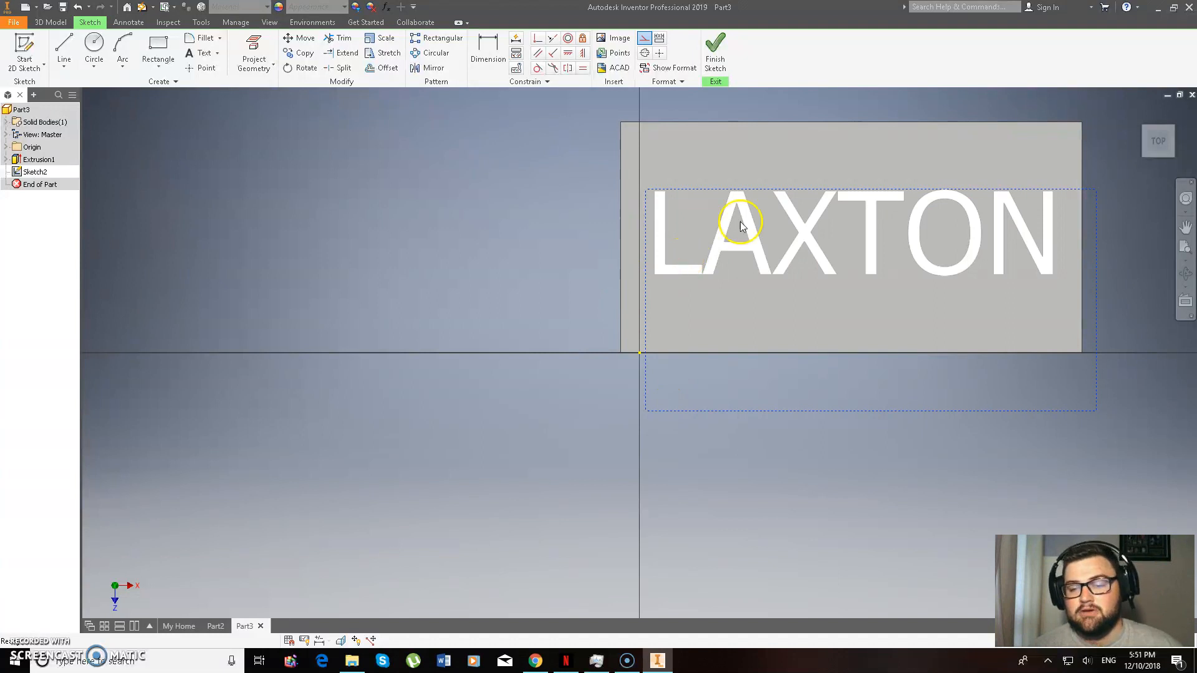
Step: Start Extrusion2 and select the LAXTON letters as the profile
left_click(45, 21)
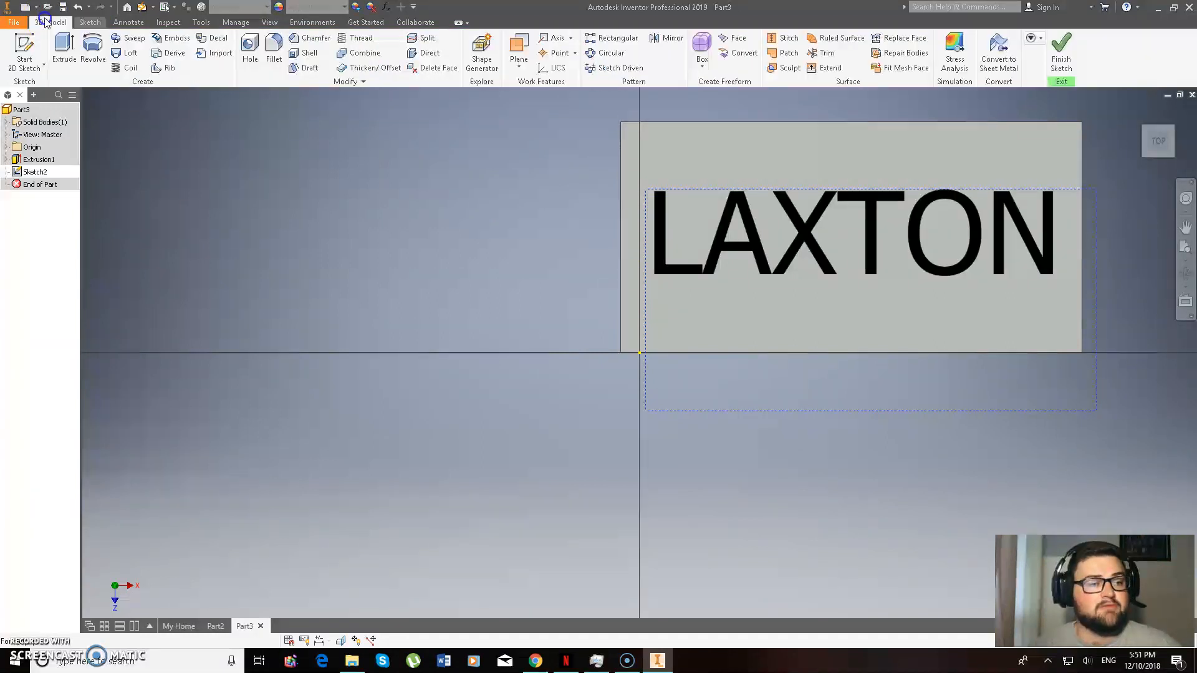
left_click(64, 46)
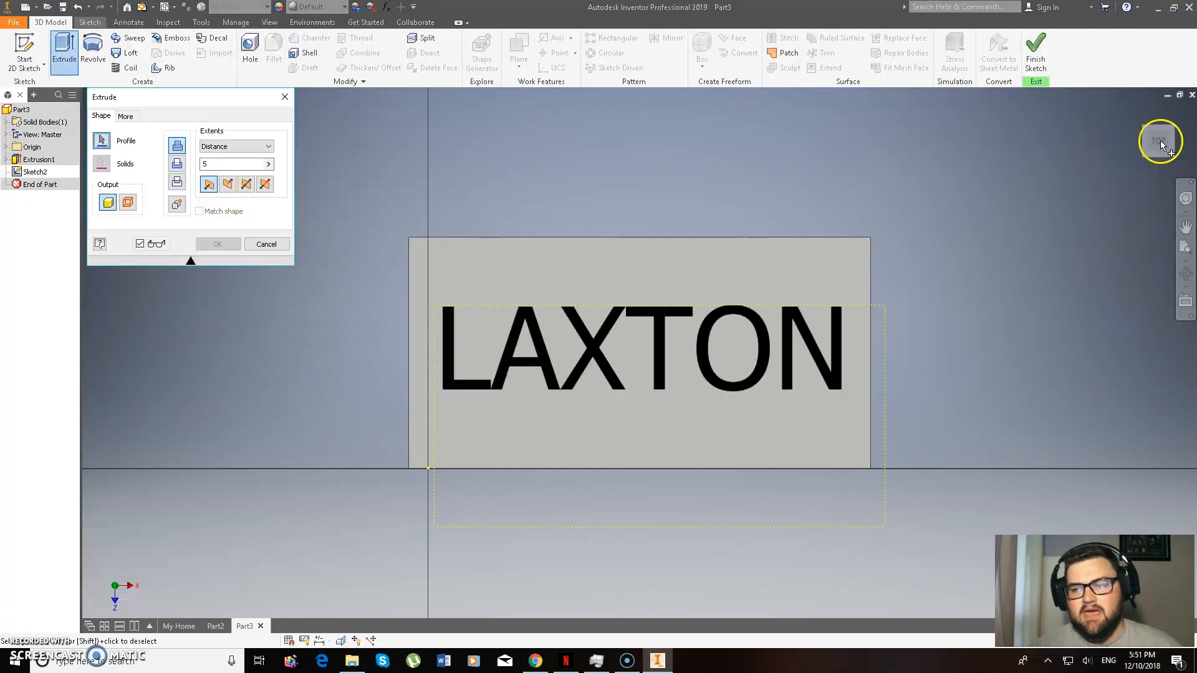
left_click(1186, 226)
left_click_drag(647, 393, 649, 373)
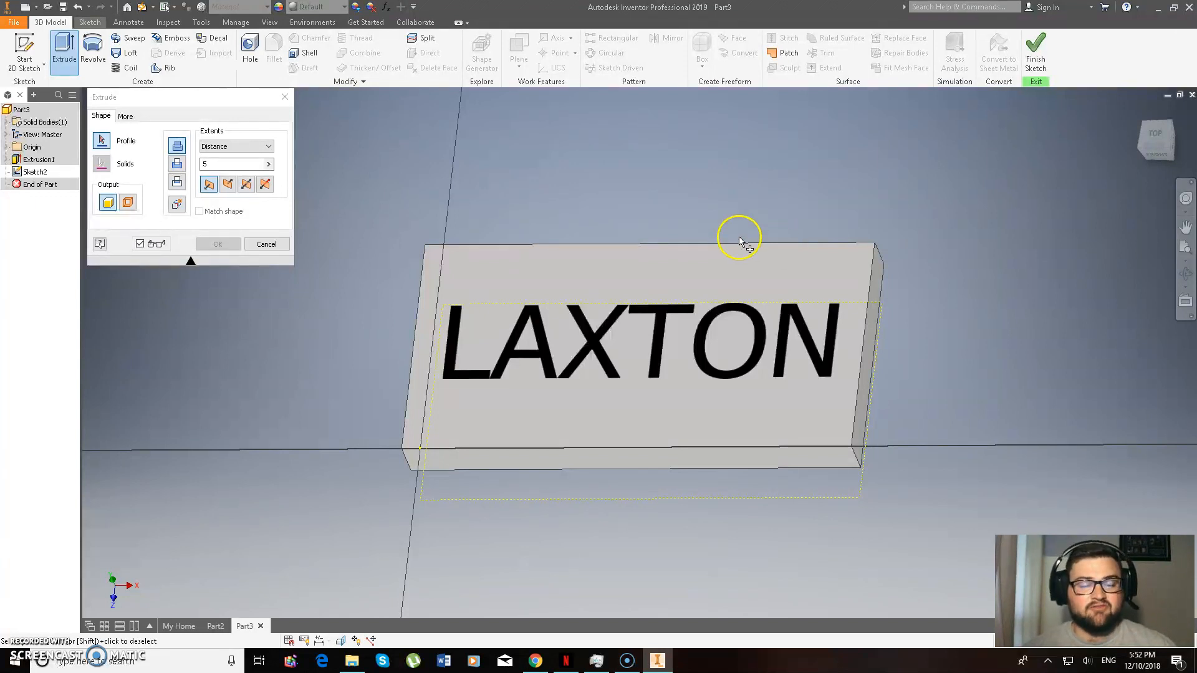
left_click(452, 303)
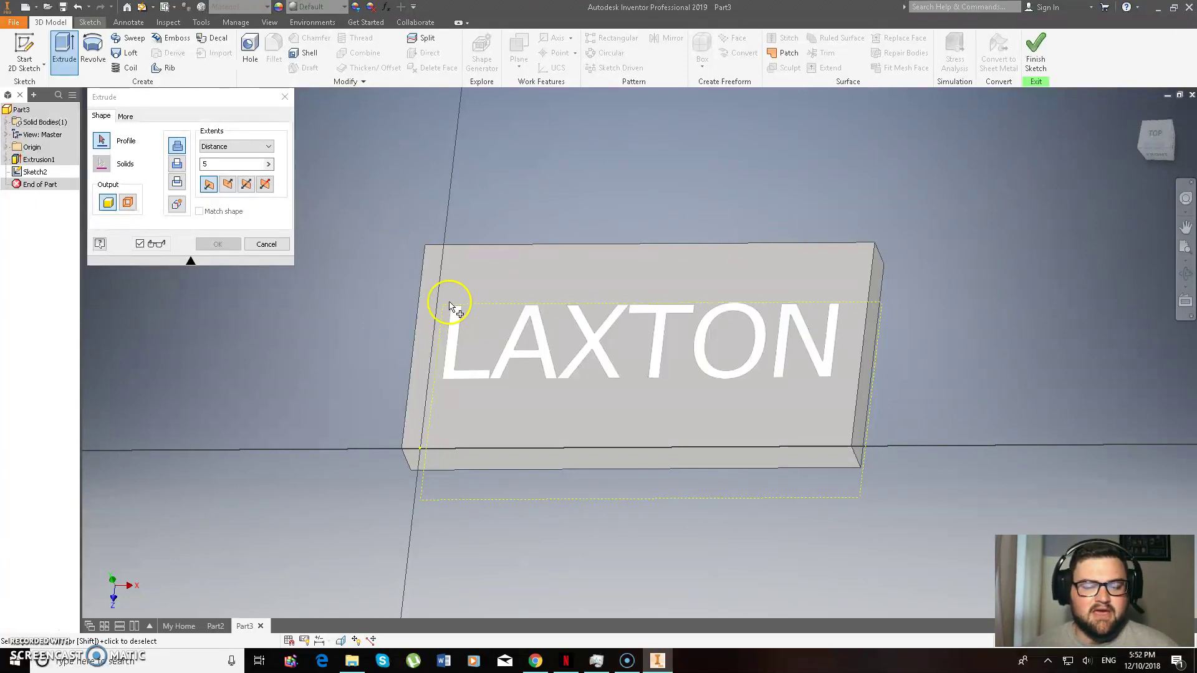
left_click(460, 374)
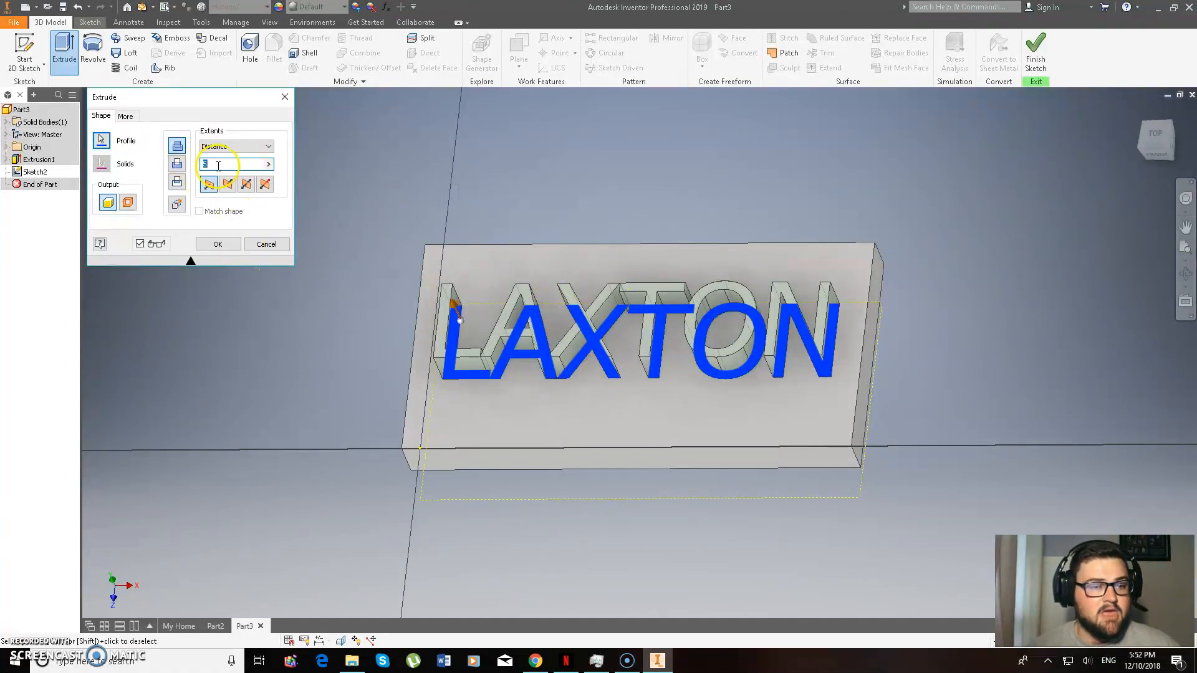
Step: Make the extrusion a cut directed down into the block and confirm it
left_click_drag(219, 165, 197, 166)
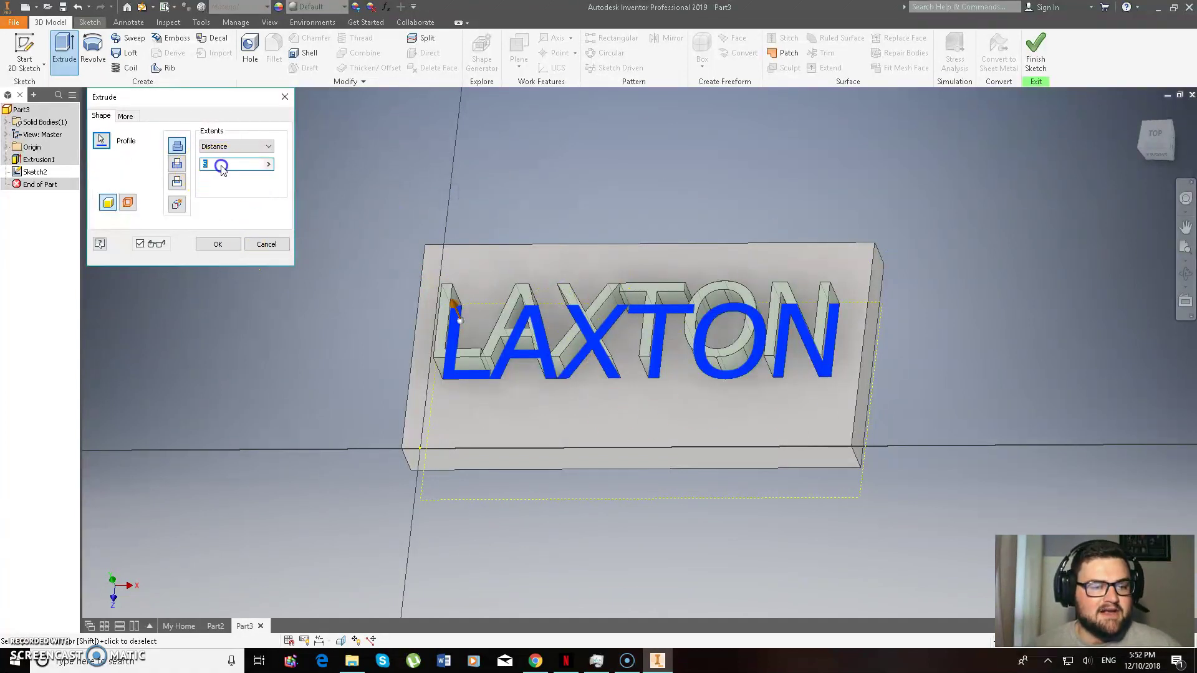
left_click(178, 165)
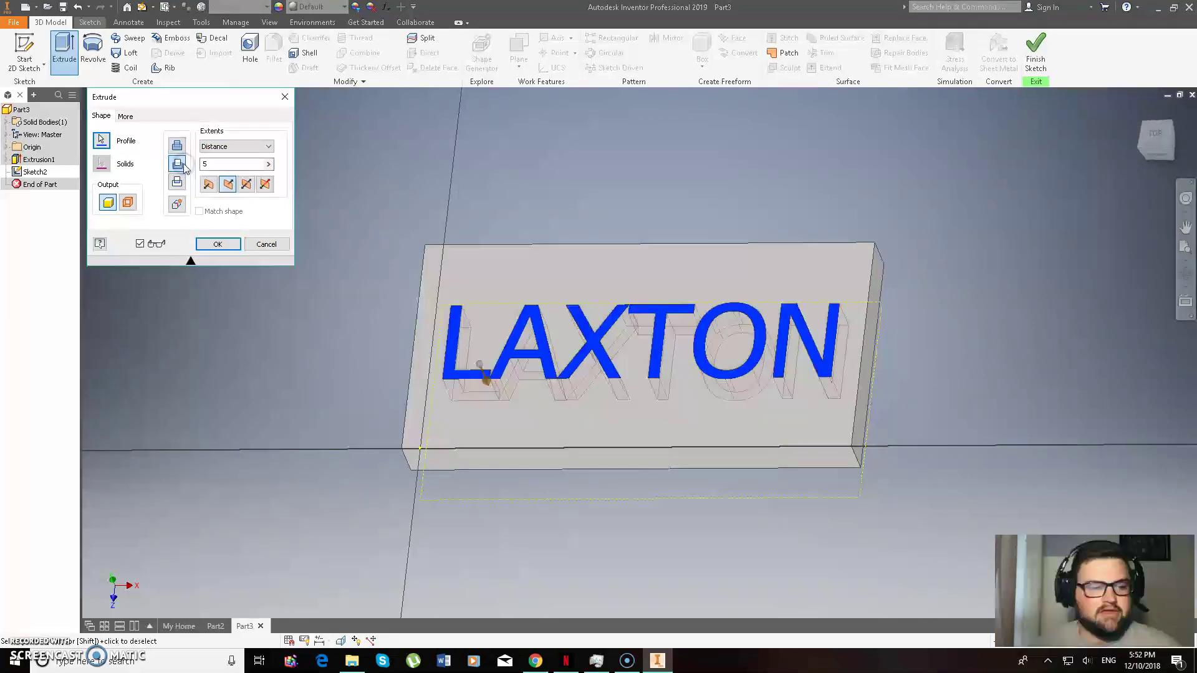
left_click(208, 184)
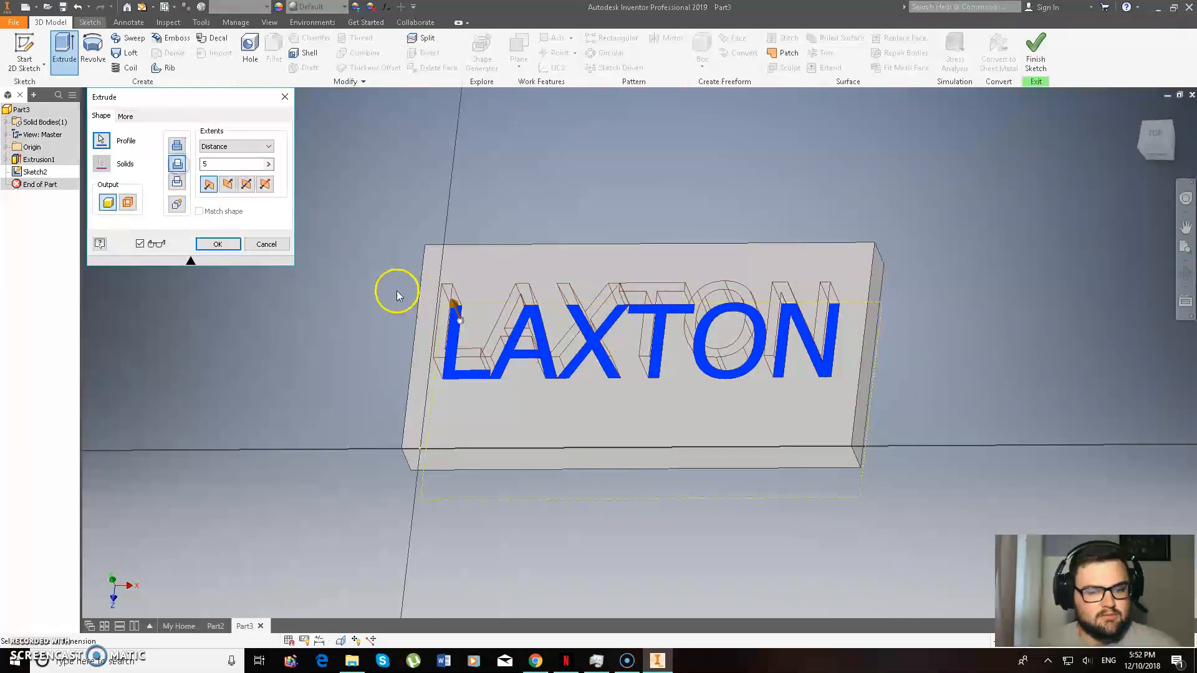
mouse_move(454, 309)
left_mouse_down()
mouse_move(572, 468)
mouse_move(574, 523)
left_mouse_up()
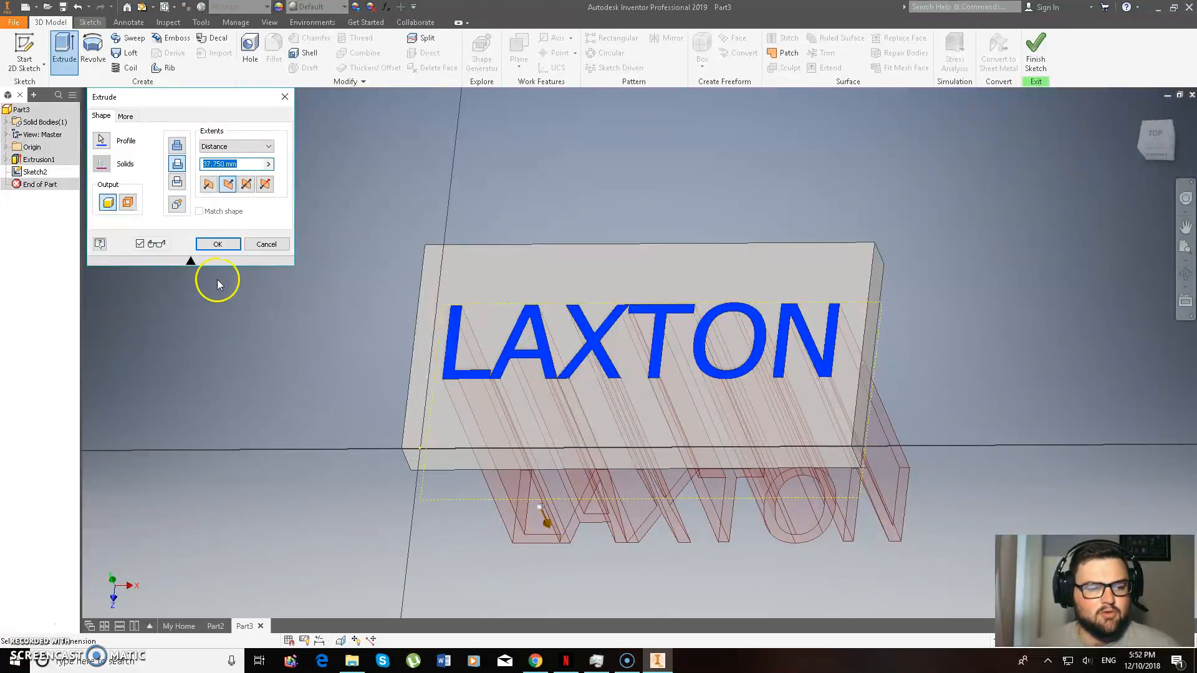
left_click(218, 245)
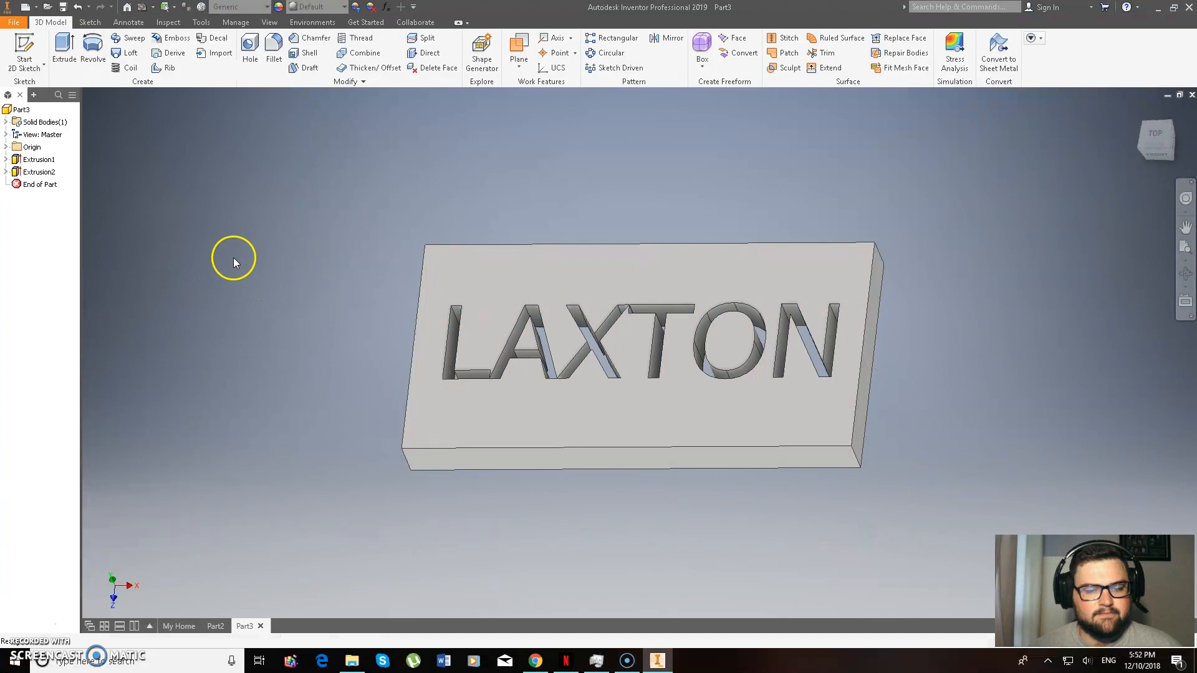
Step: Edit Extrusion2 so the LAXTON recess is only 2 mm deep
left_click(1160, 140)
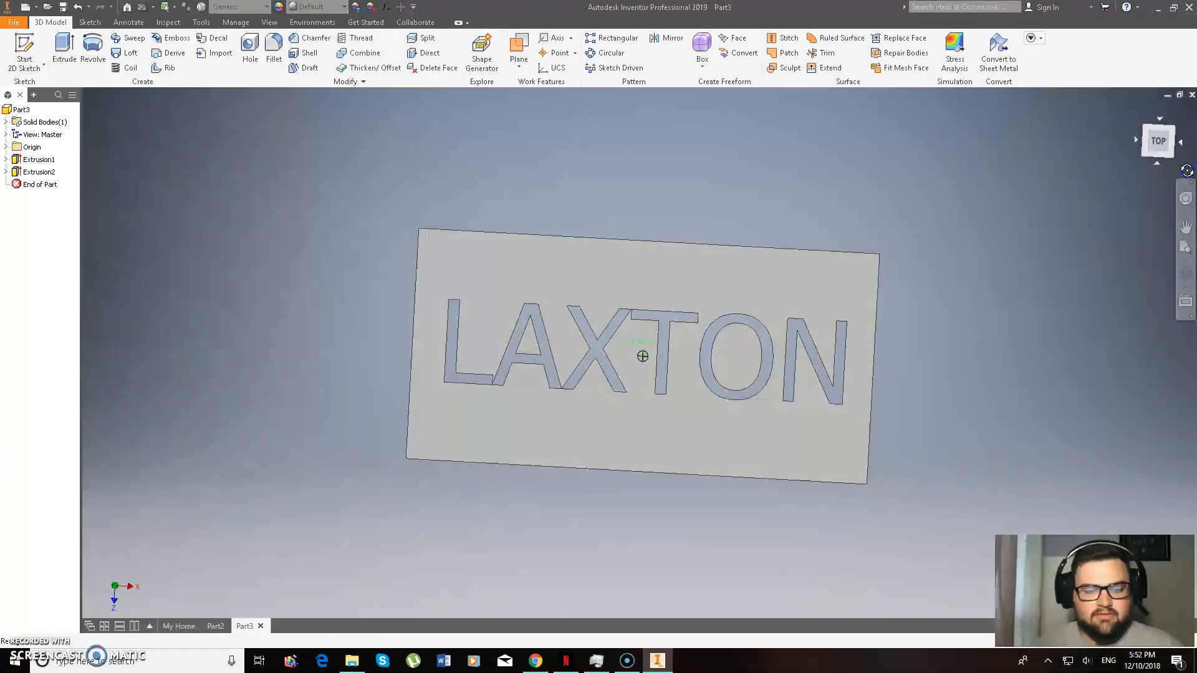
mouse_move(1157, 143)
left_mouse_down()
mouse_move(1109, 172)
mouse_move(1123, 179)
left_mouse_up()
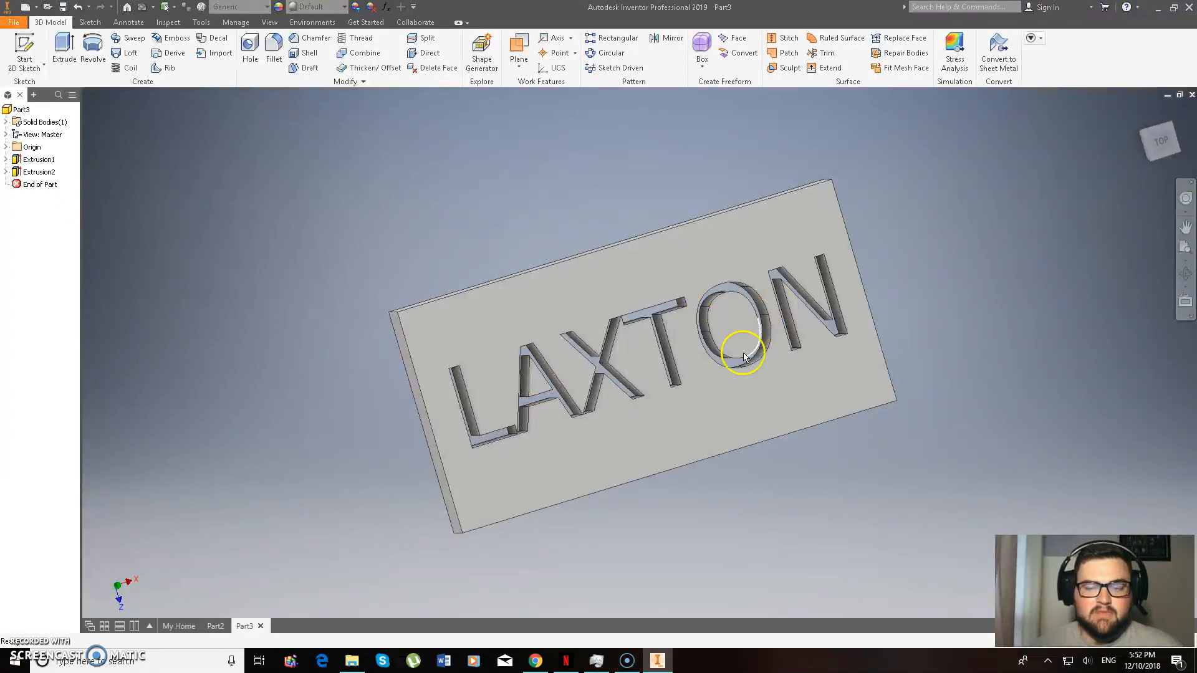
left_click(38, 172)
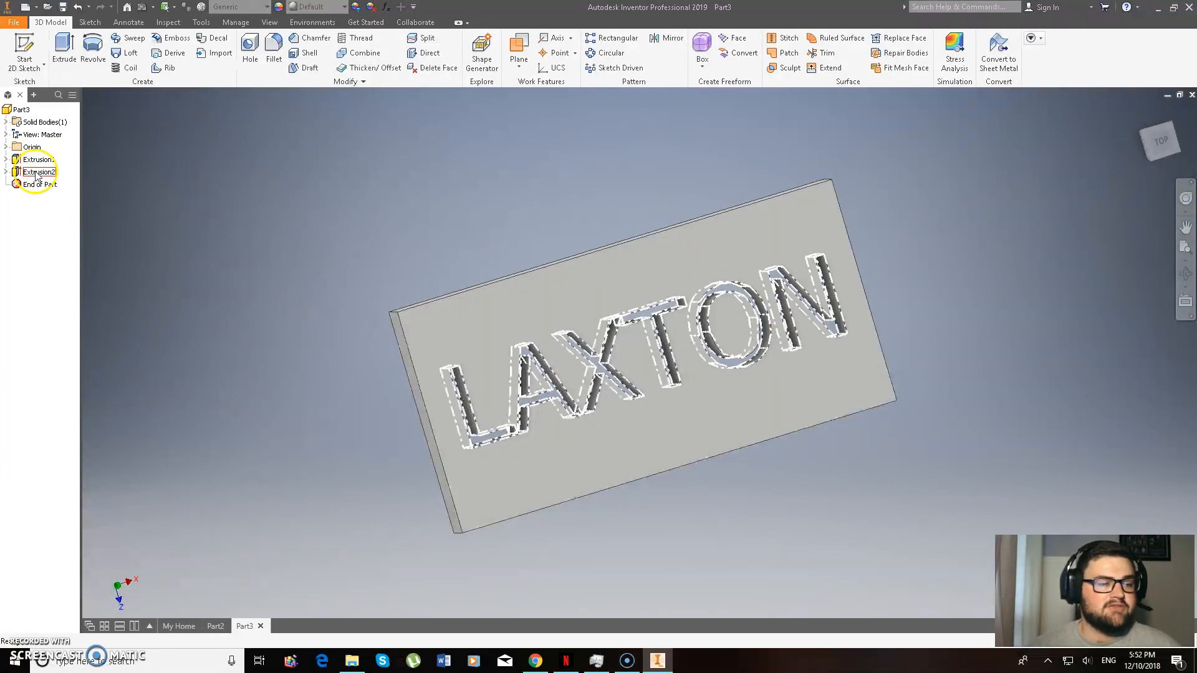
right_click(40, 174)
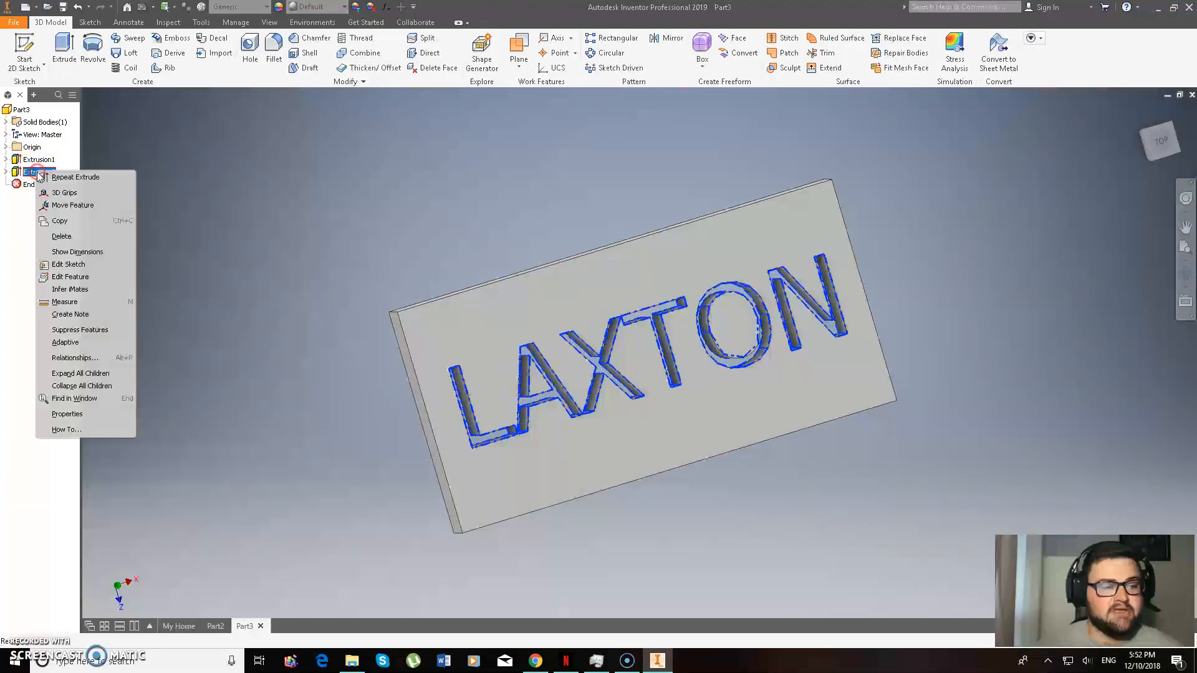
left_click(86, 275)
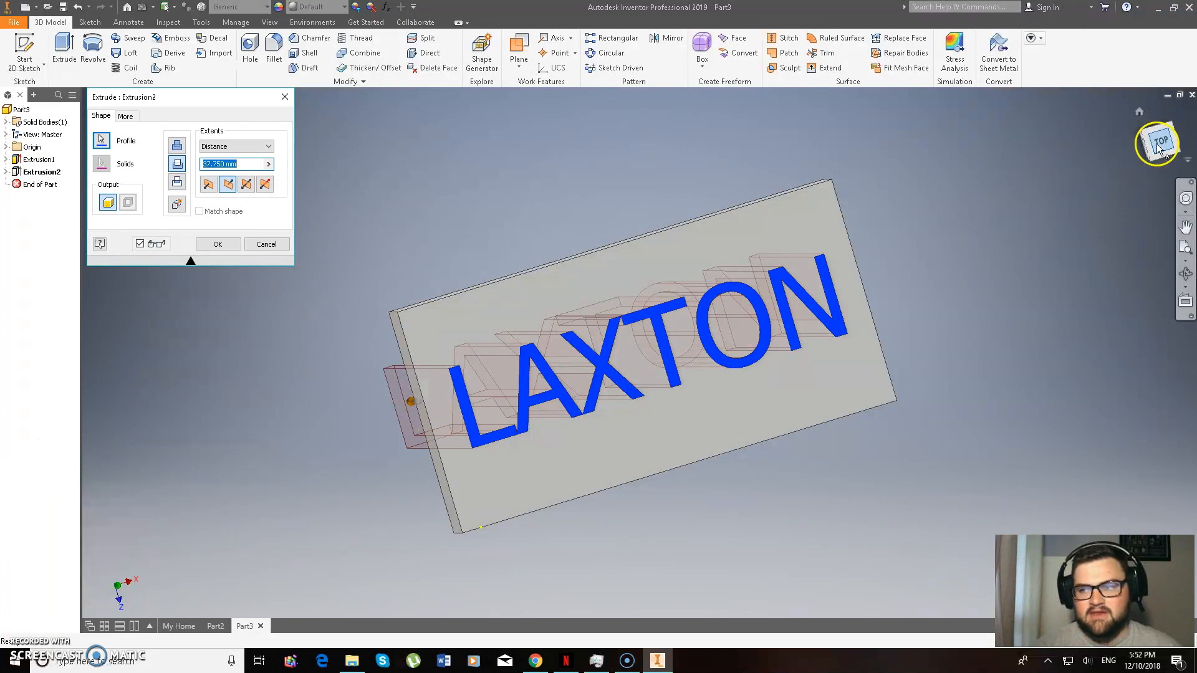
mouse_move(1159, 141)
left_mouse_down()
mouse_move(1180, 143)
mouse_move(1168, 150)
left_mouse_up()
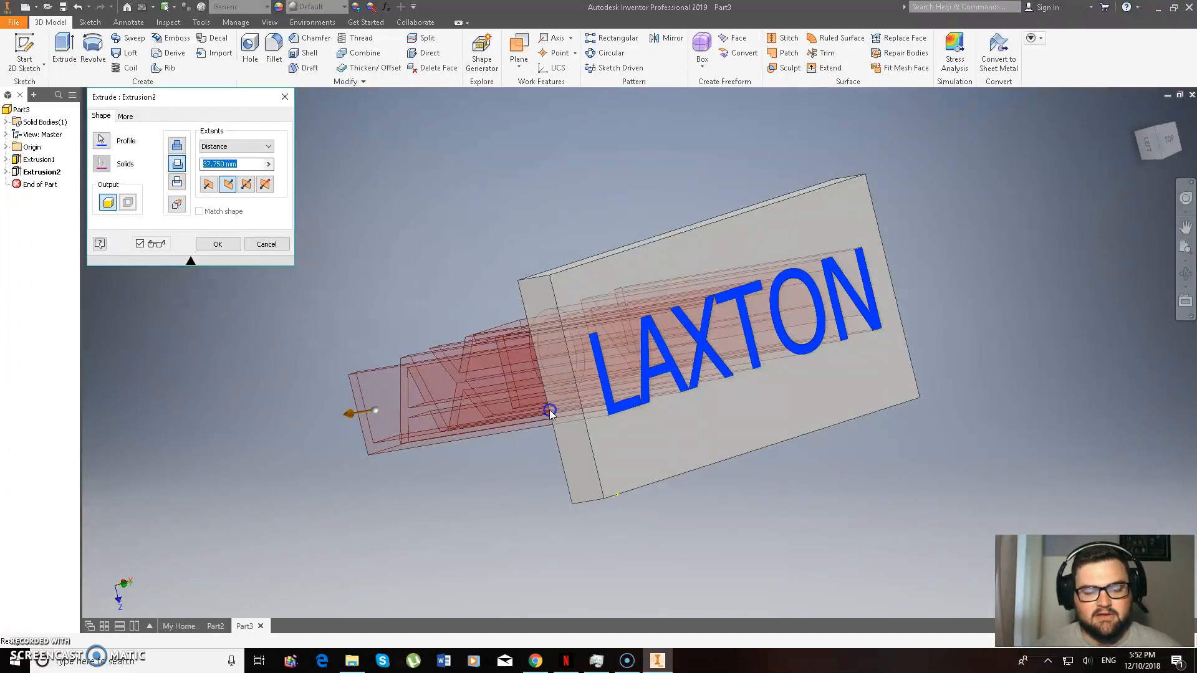
mouse_move(348, 415)
left_mouse_down()
mouse_move(667, 393)
mouse_move(585, 380)
left_mouse_up()
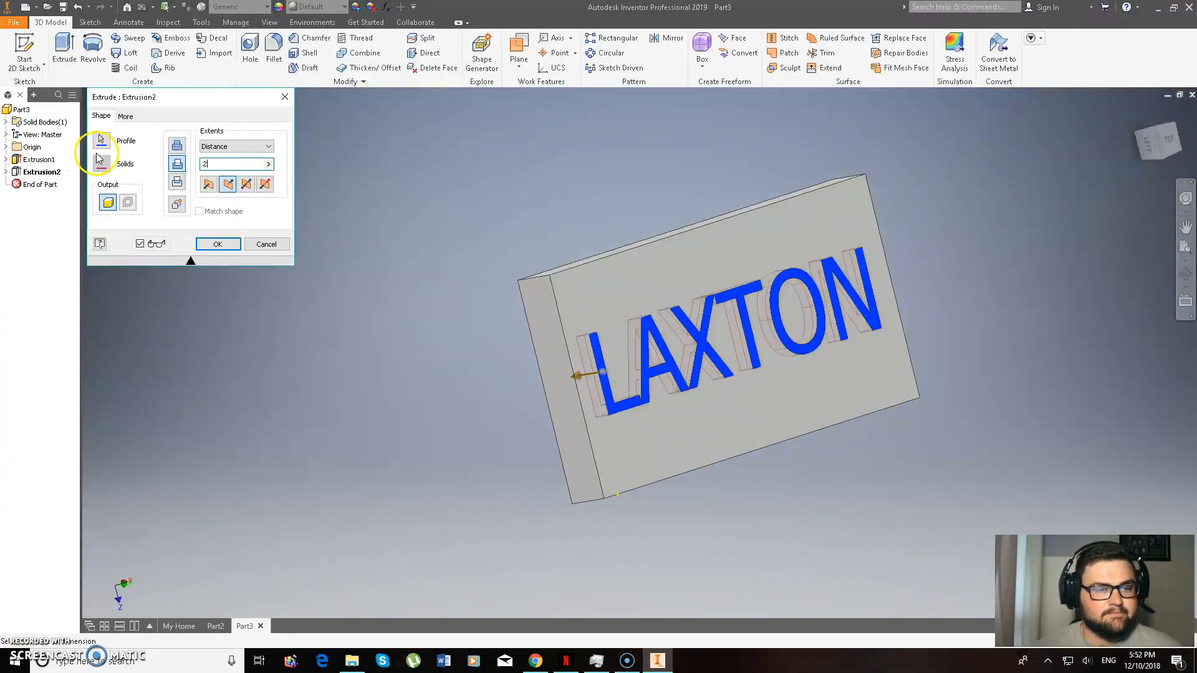
left_click(211, 244)
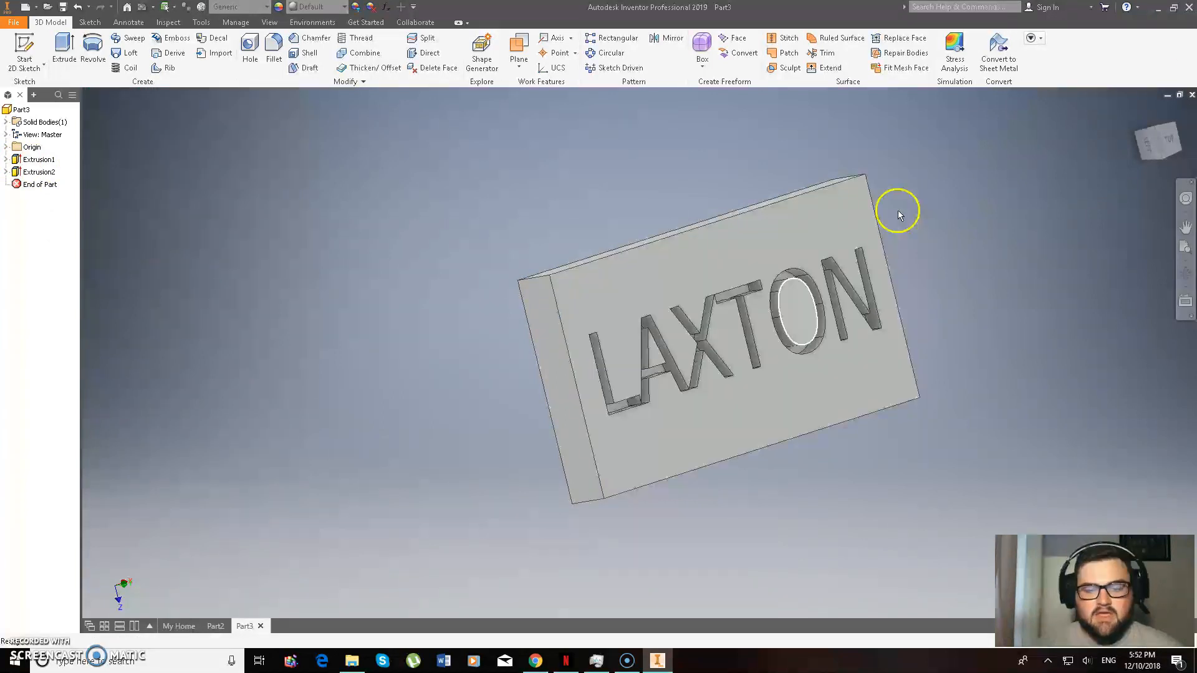
mouse_move(1160, 140)
left_mouse_down()
mouse_move(936, 150)
mouse_move(906, 220)
mouse_move(1066, 213)
mouse_move(1122, 312)
mouse_move(1075, 216)
mouse_move(141, 205)
mouse_move(1029, 187)
mouse_move(990, 182)
mouse_move(1008, 185)
mouse_move(959, 281)
mouse_move(876, 268)
mouse_move(939, 270)
left_mouse_up()
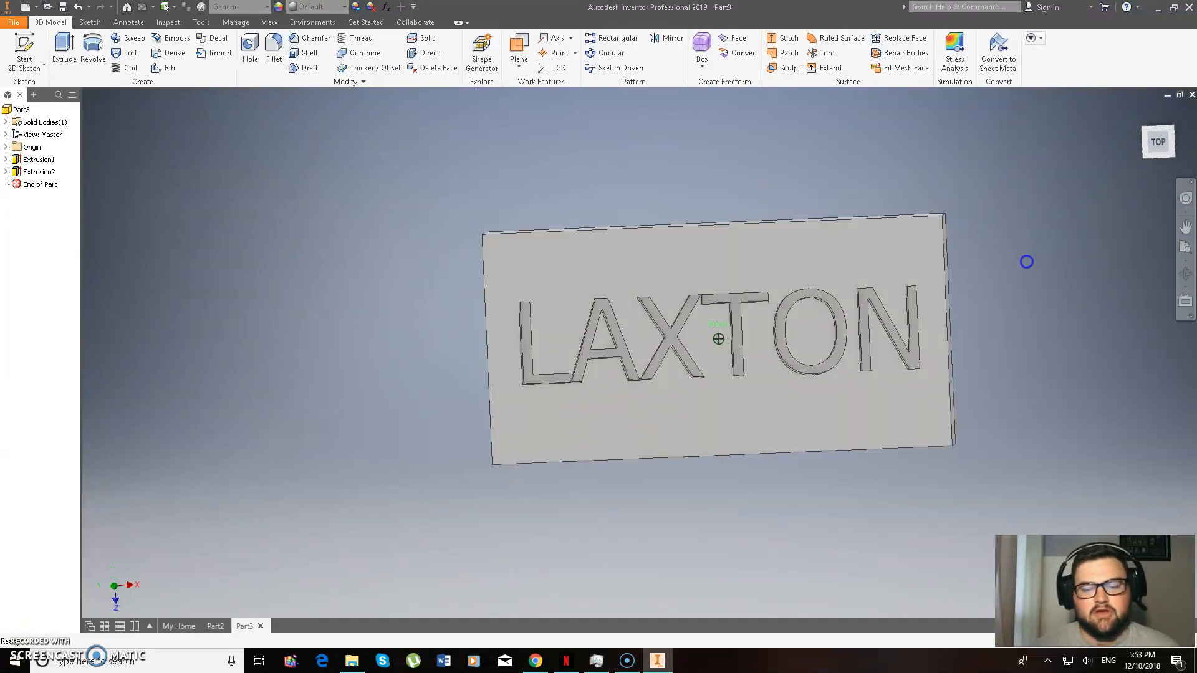
left_click(559, 259)
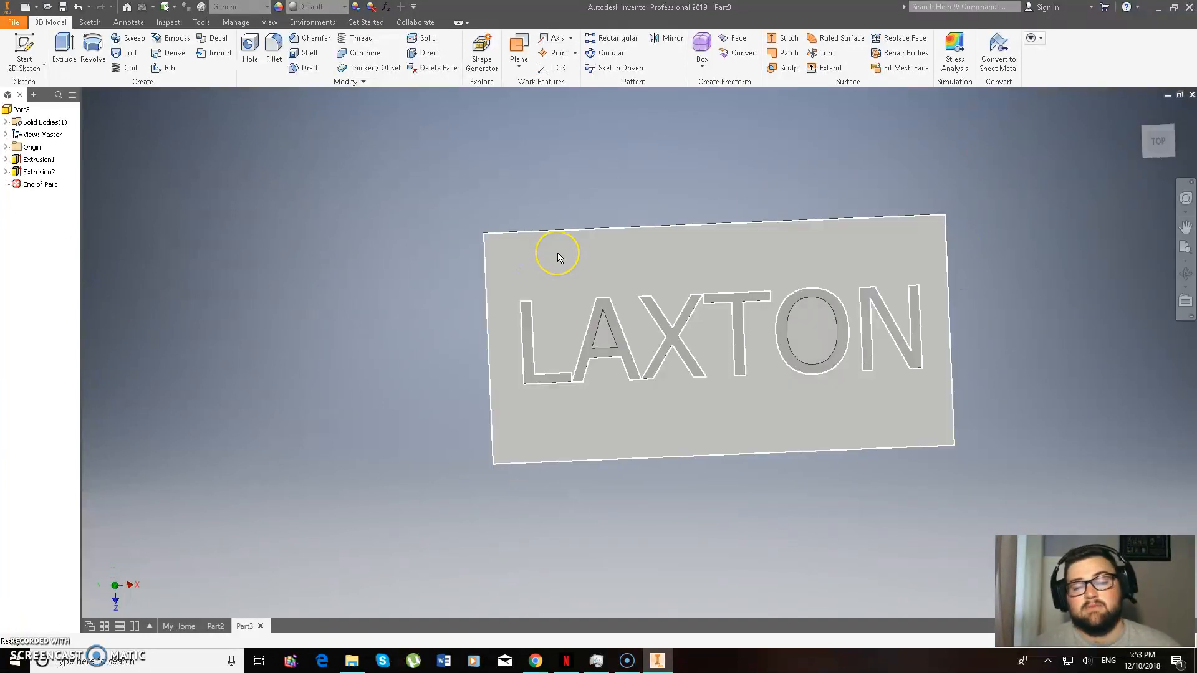
Step: Begin Sketch3 on the tag face and draw a 3 mm circle near the top-left corner
left_click(511, 253)
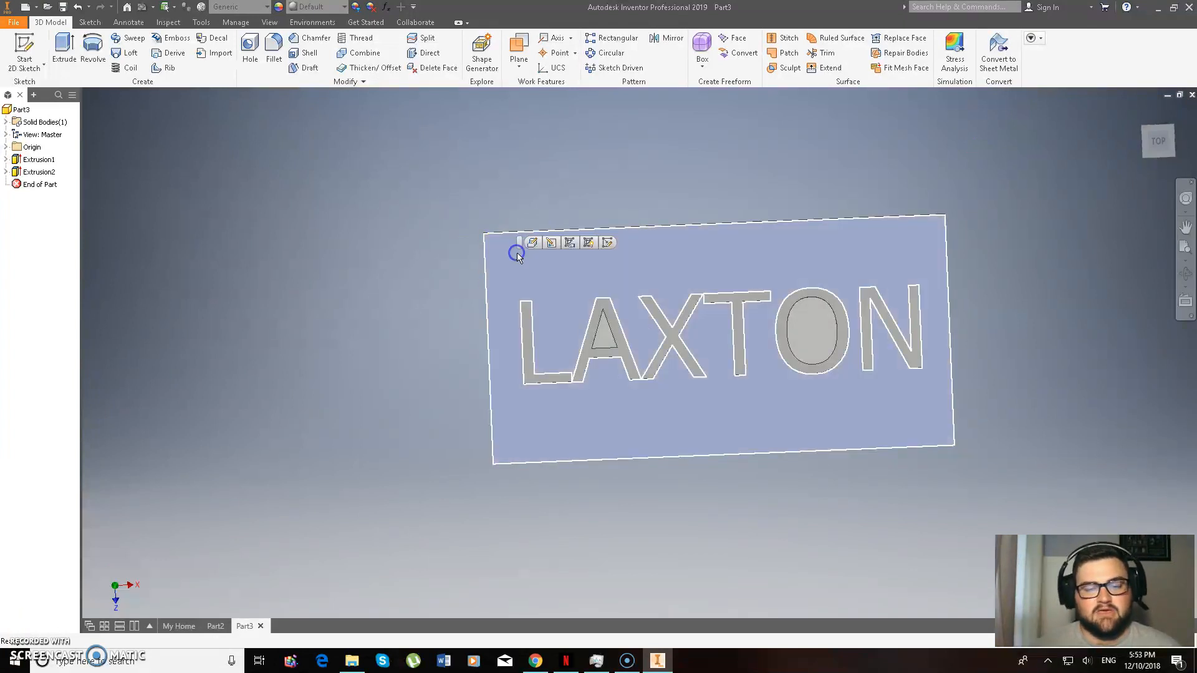
left_click(599, 245)
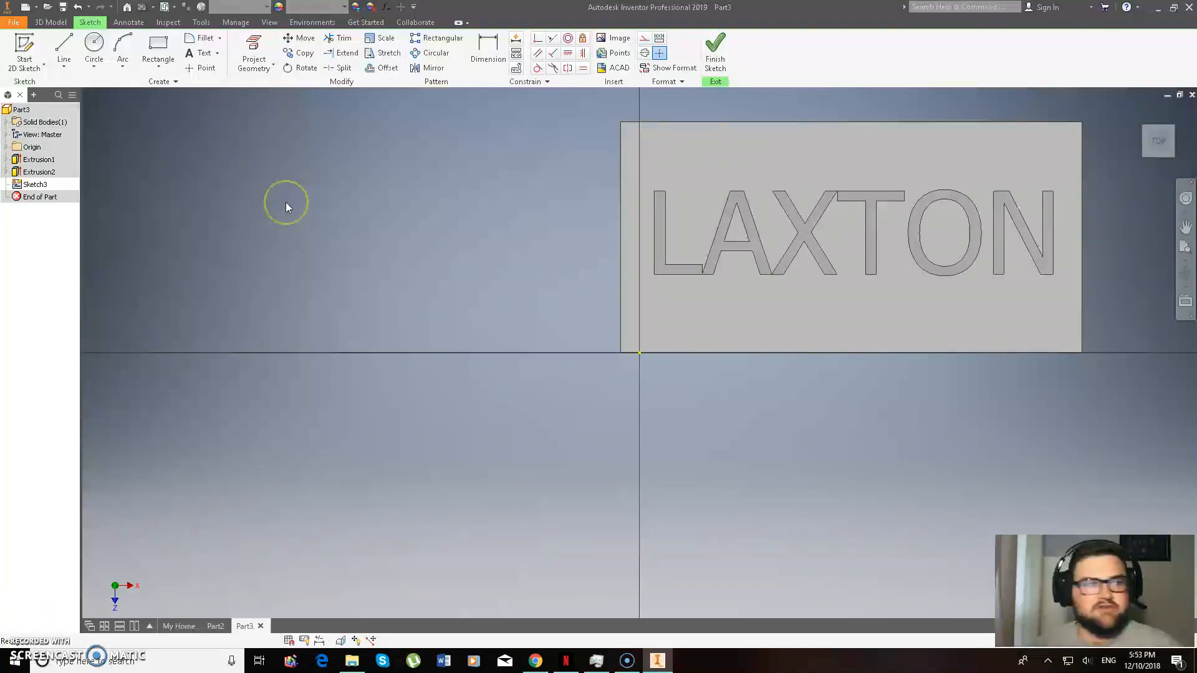
left_click(94, 47)
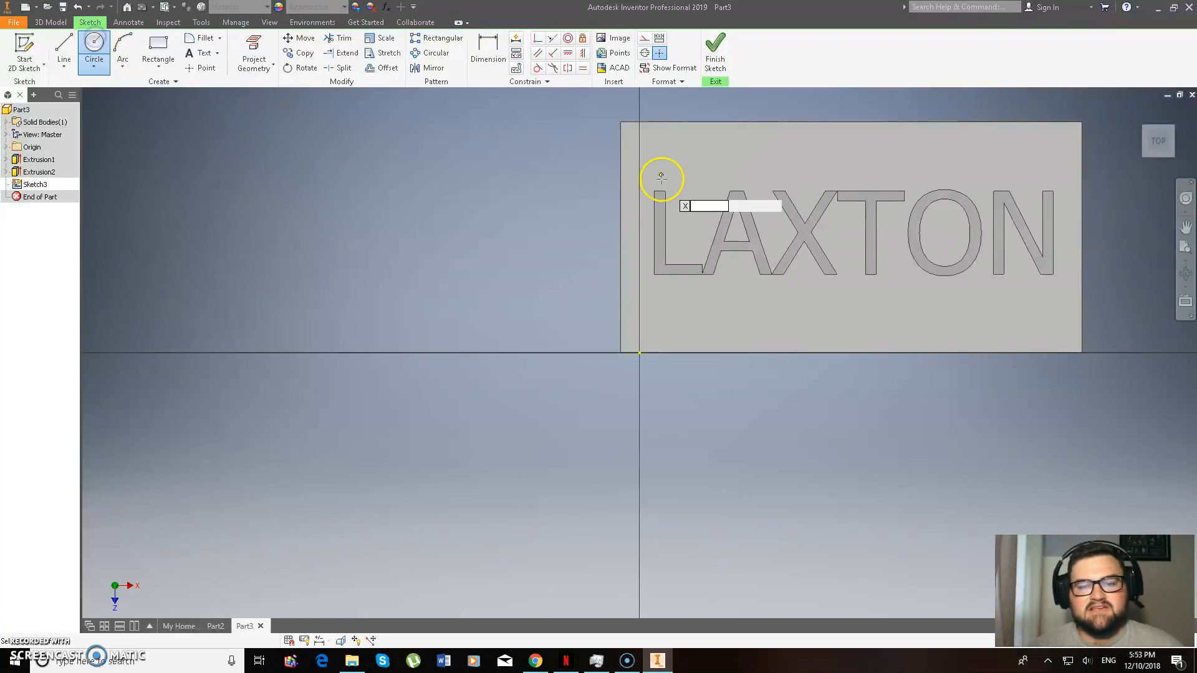
left_click(642, 141)
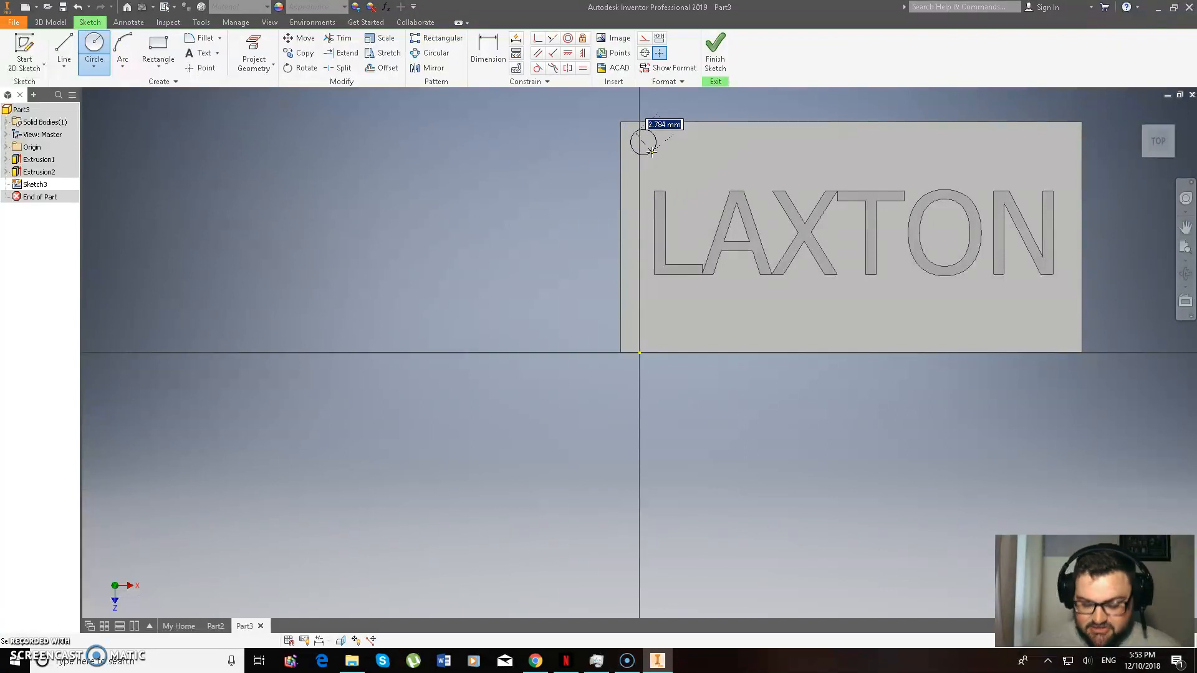
key("Return")
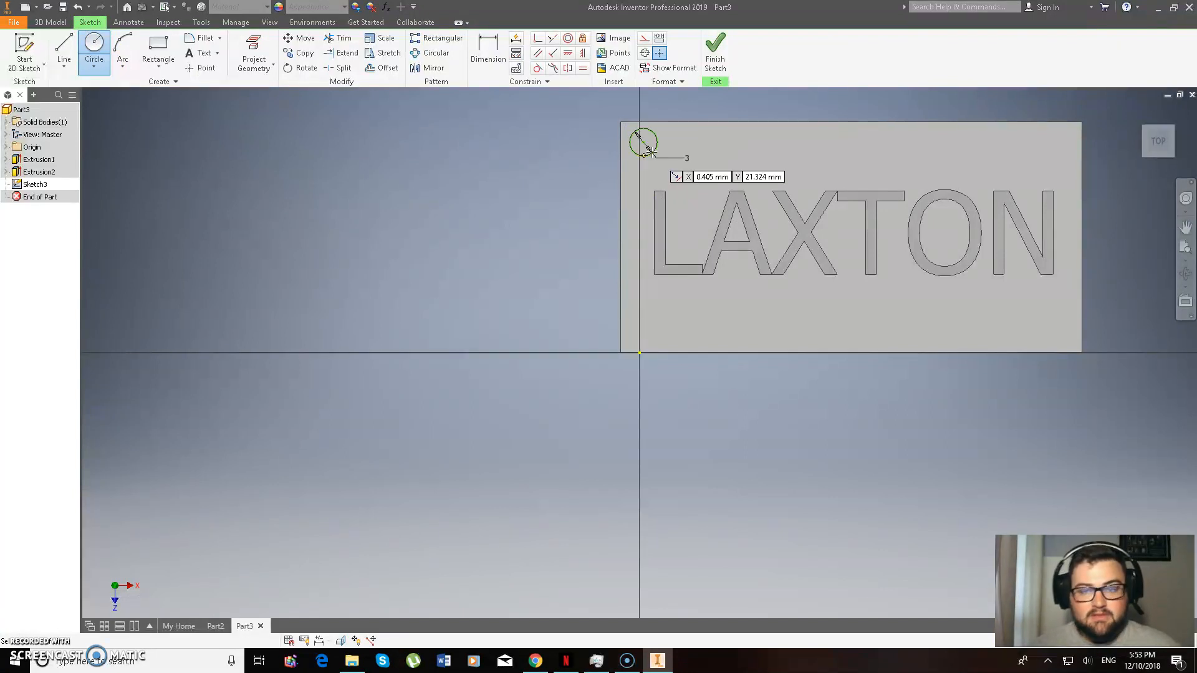
Step: Dimension the circle 3 mm from the top edge and 3 mm from the left edge
left_click(488, 41)
left_click(642, 140)
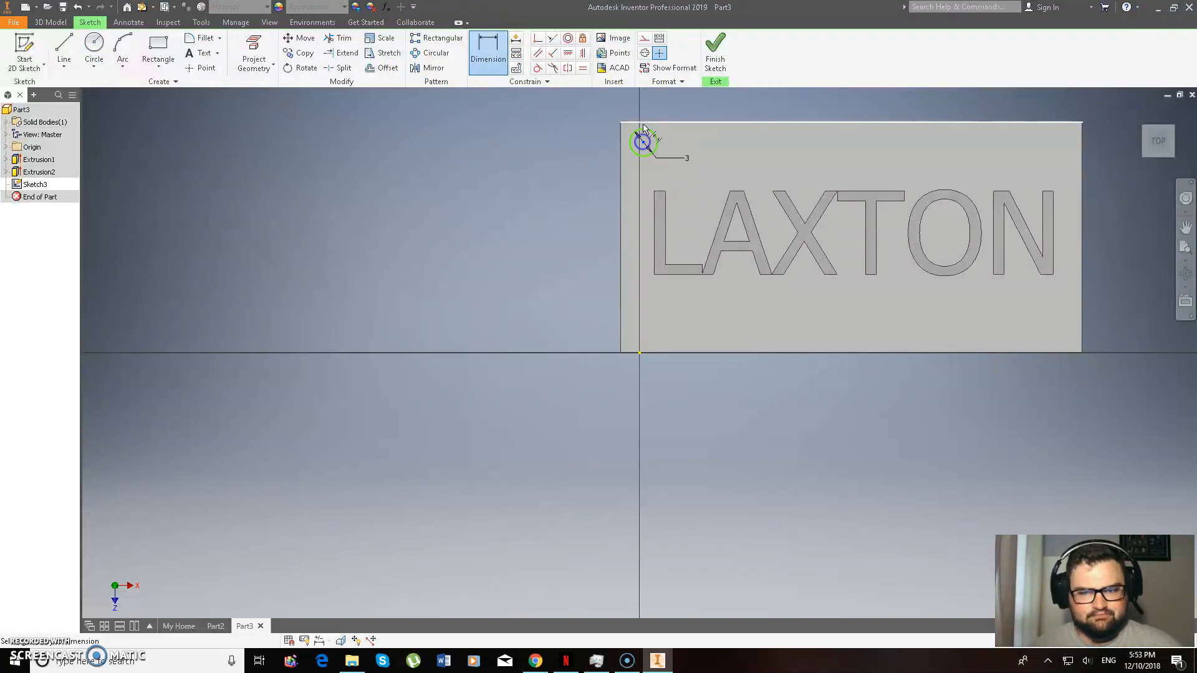
left_click(644, 121)
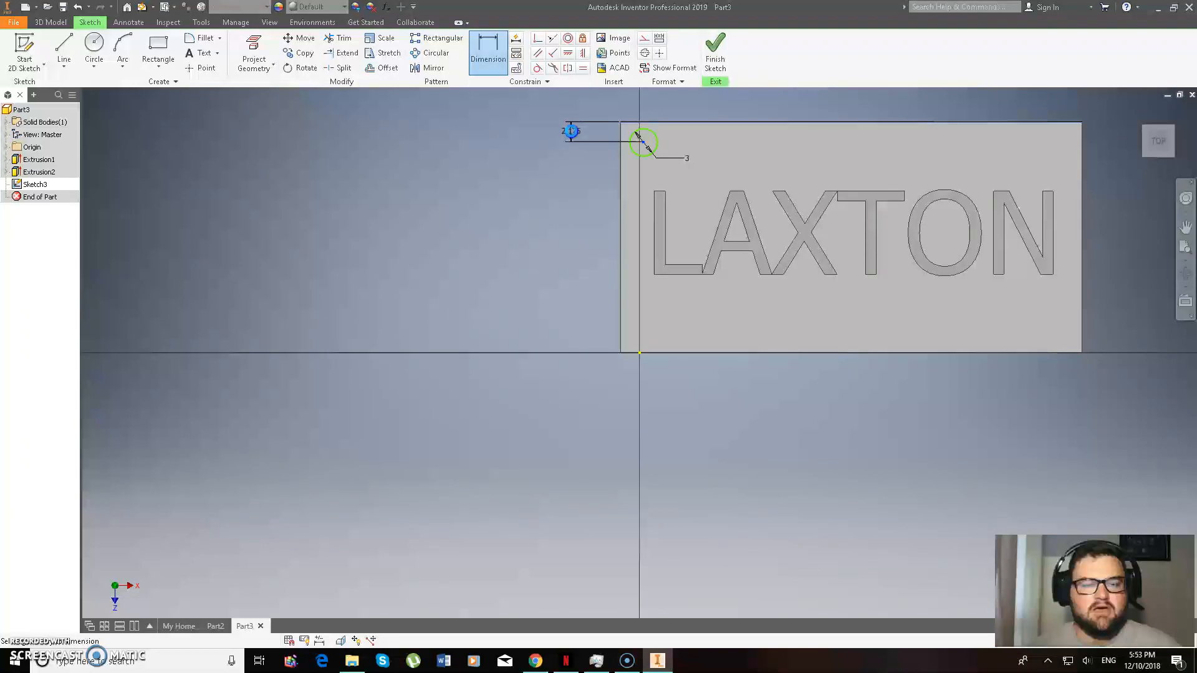
double_click(571, 130)
type("3")
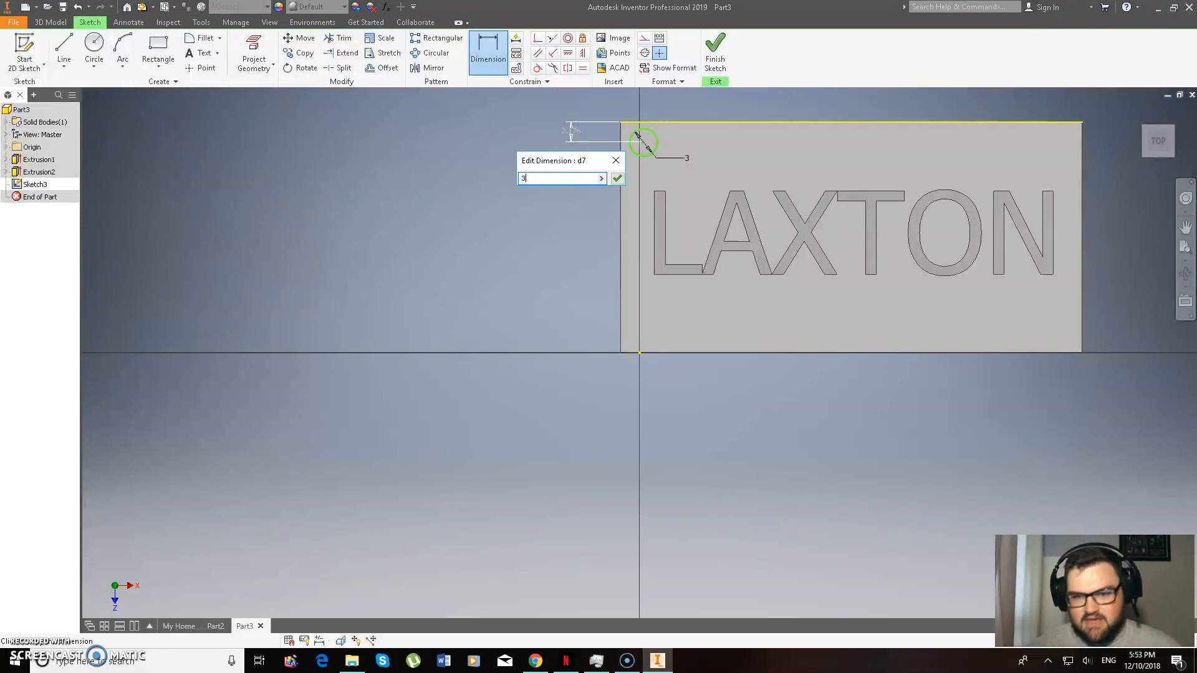
key("Return")
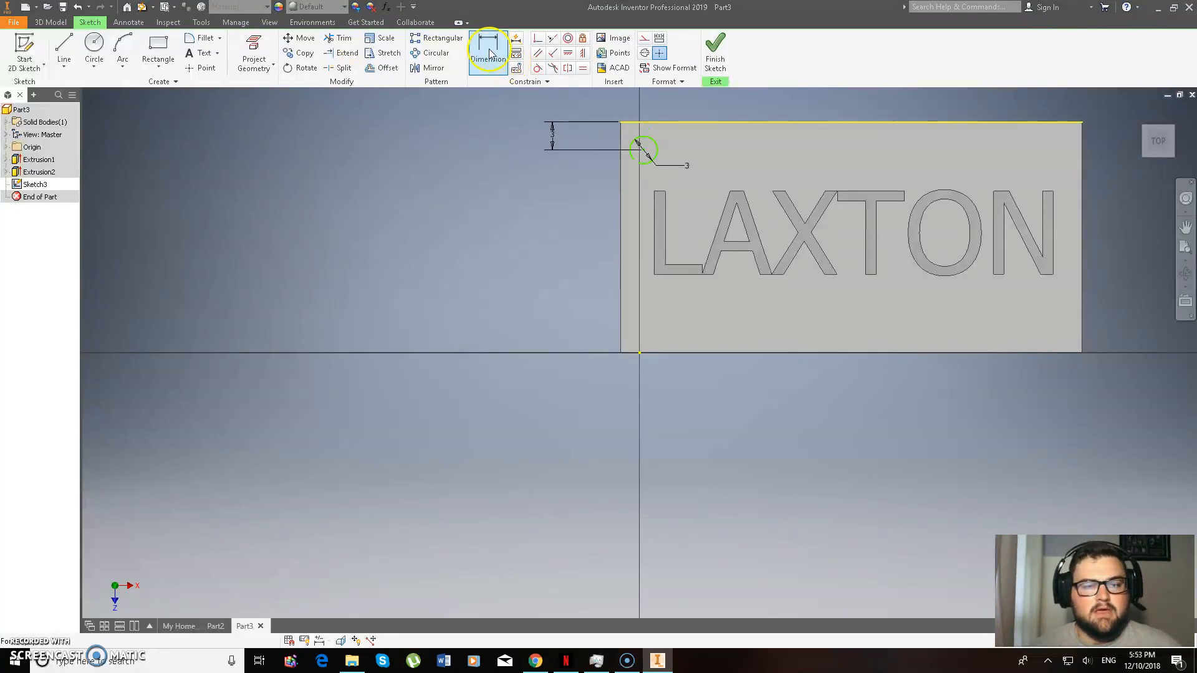
left_click(638, 152)
left_click(620, 164)
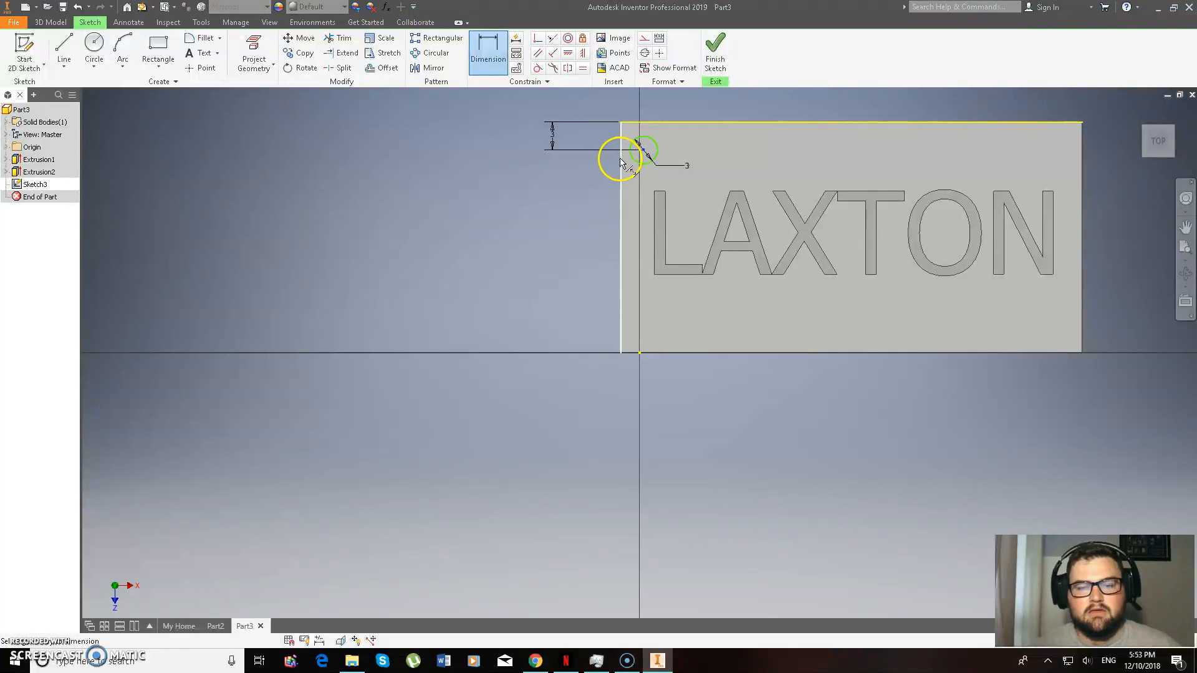
left_click(559, 199)
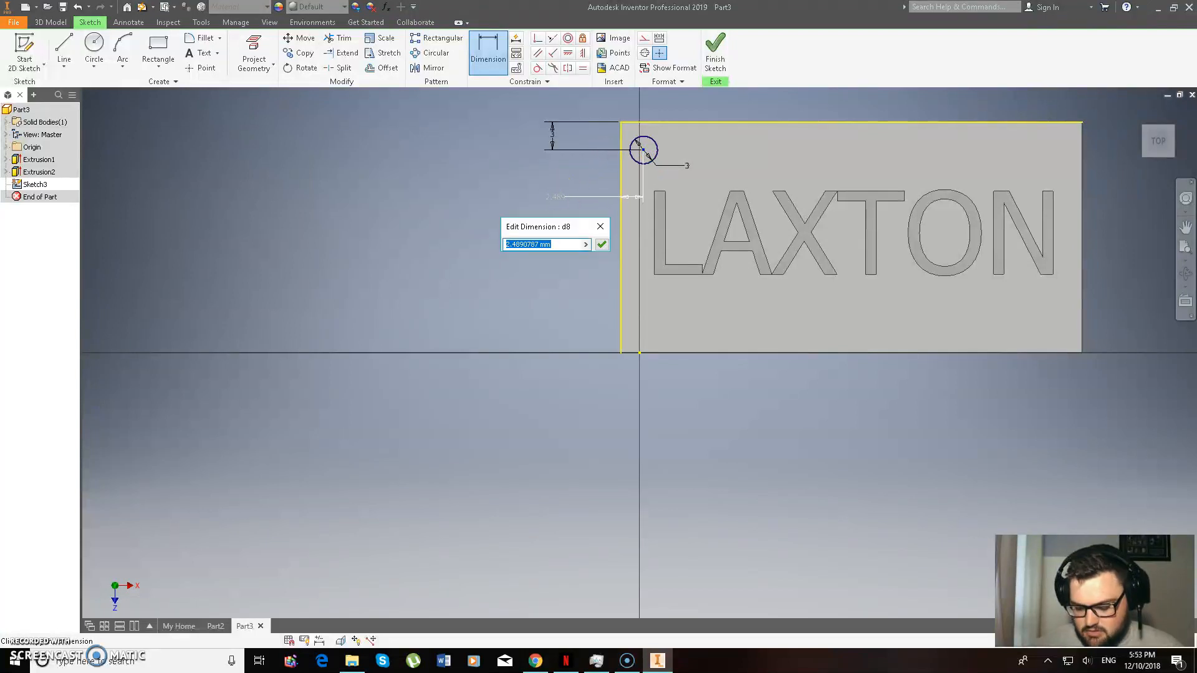
type("3")
key("Return")
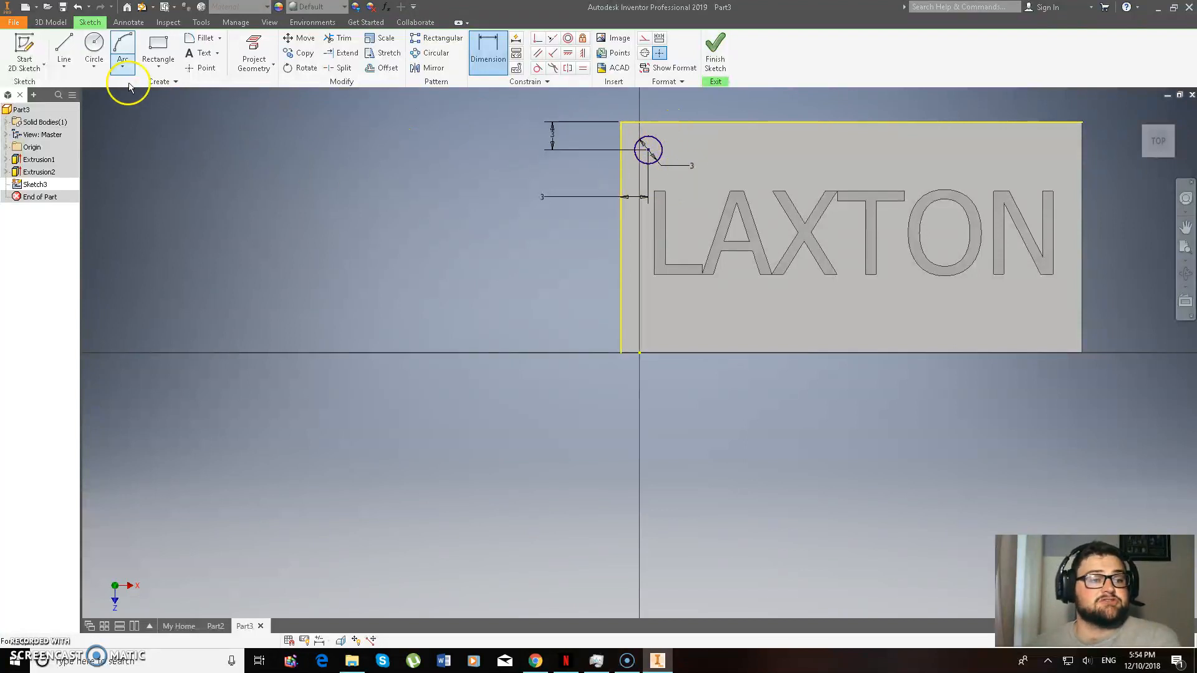
left_click(49, 22)
Step: Cut the circle through the tag as Extrusion3, forming the corner hole
left_click(64, 51)
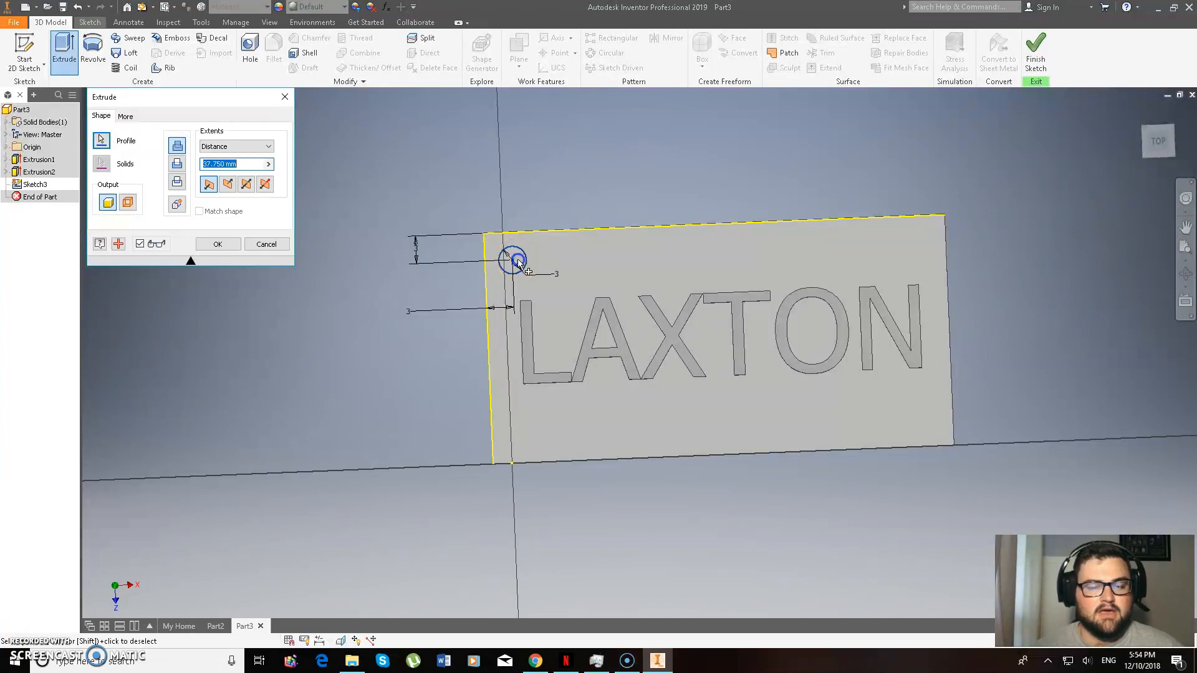
left_click(517, 262)
left_click(179, 166)
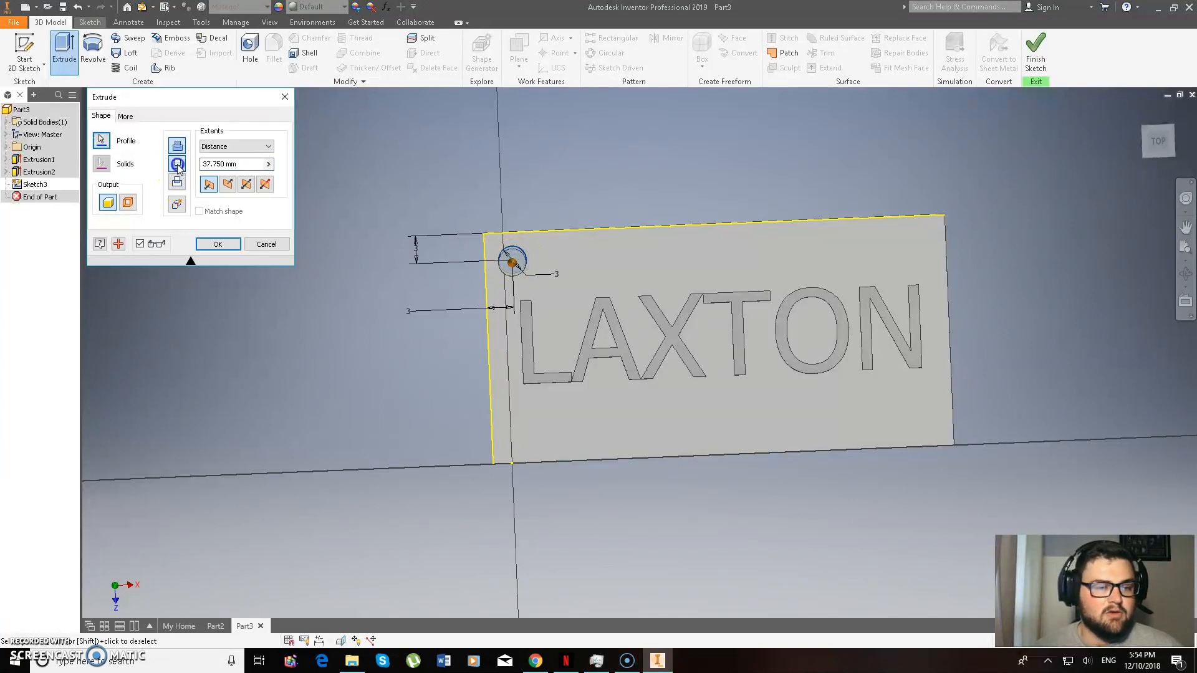
left_click(215, 244)
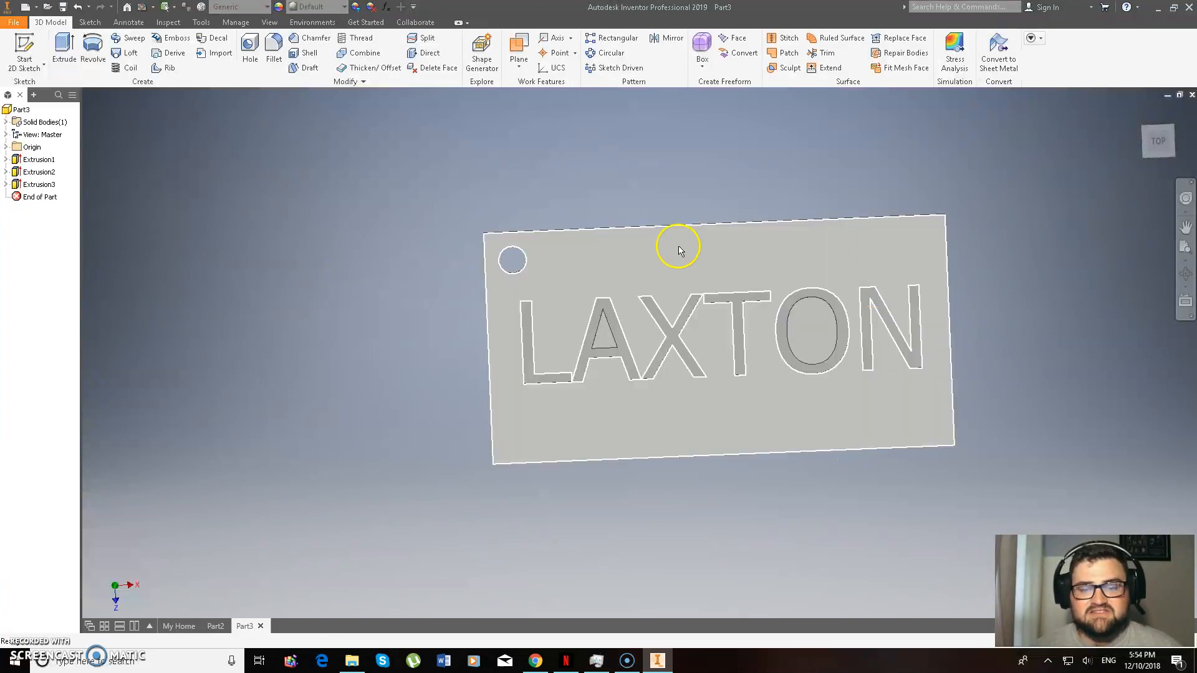
left_click(1157, 154)
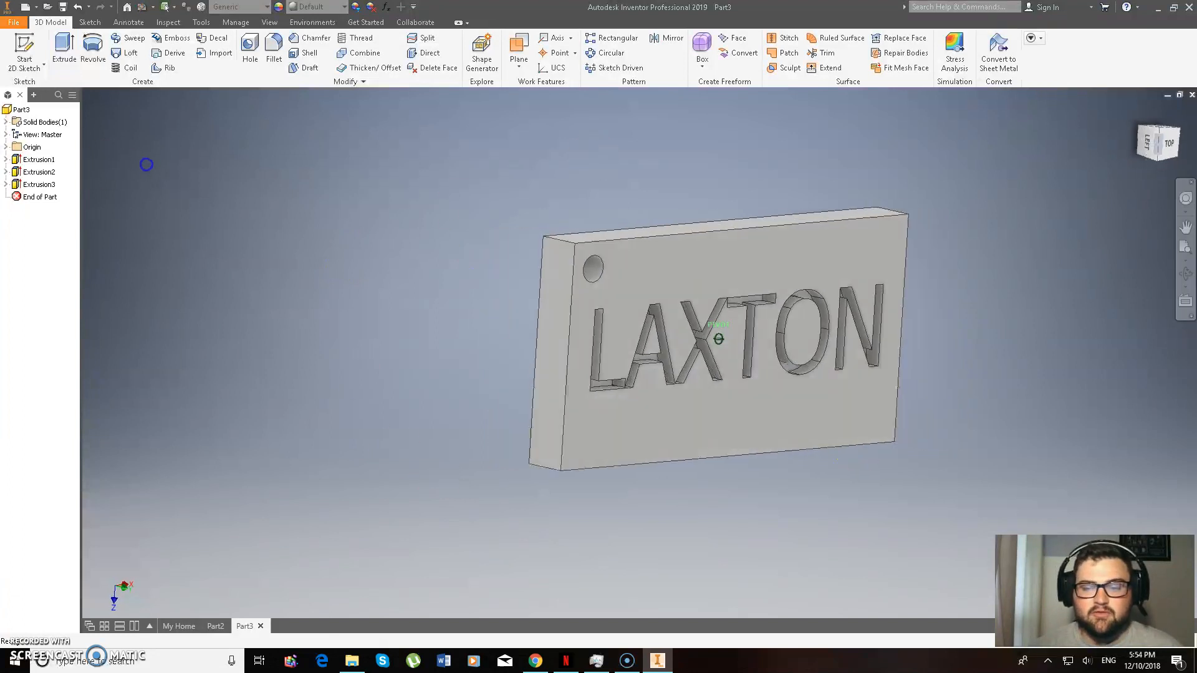
left_click(274, 49)
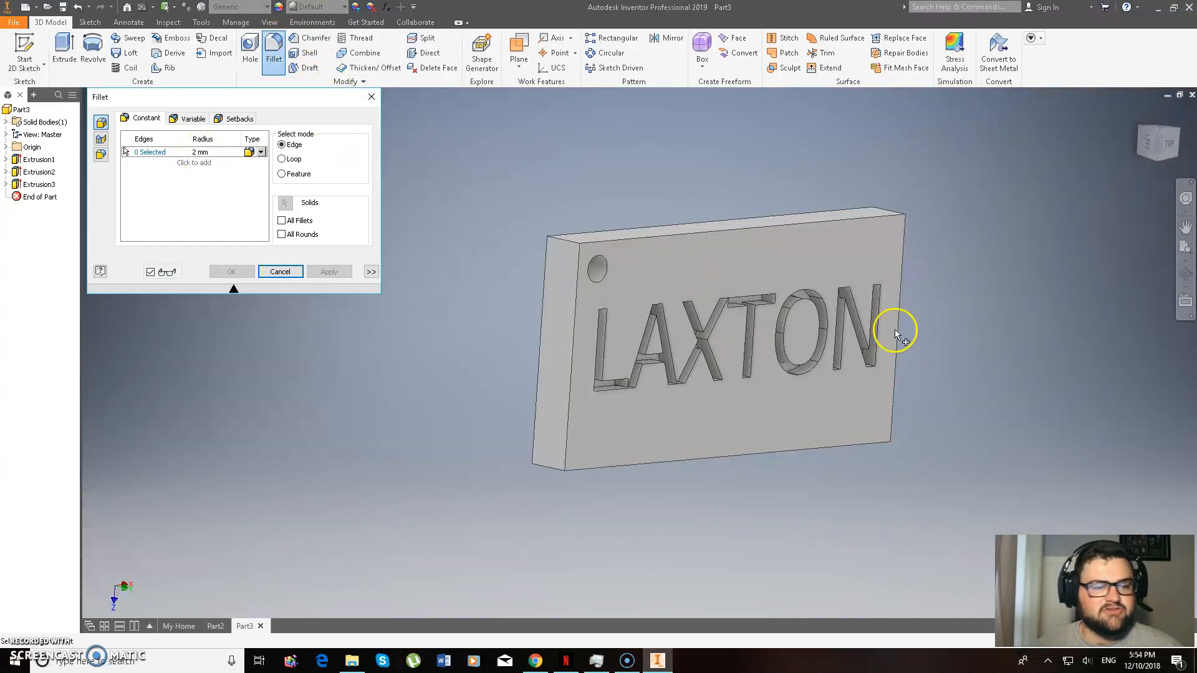
Step: Apply Fillet1 at 2 mm radius to the lettered face's outer edges
left_click(578, 284)
left_click(573, 286)
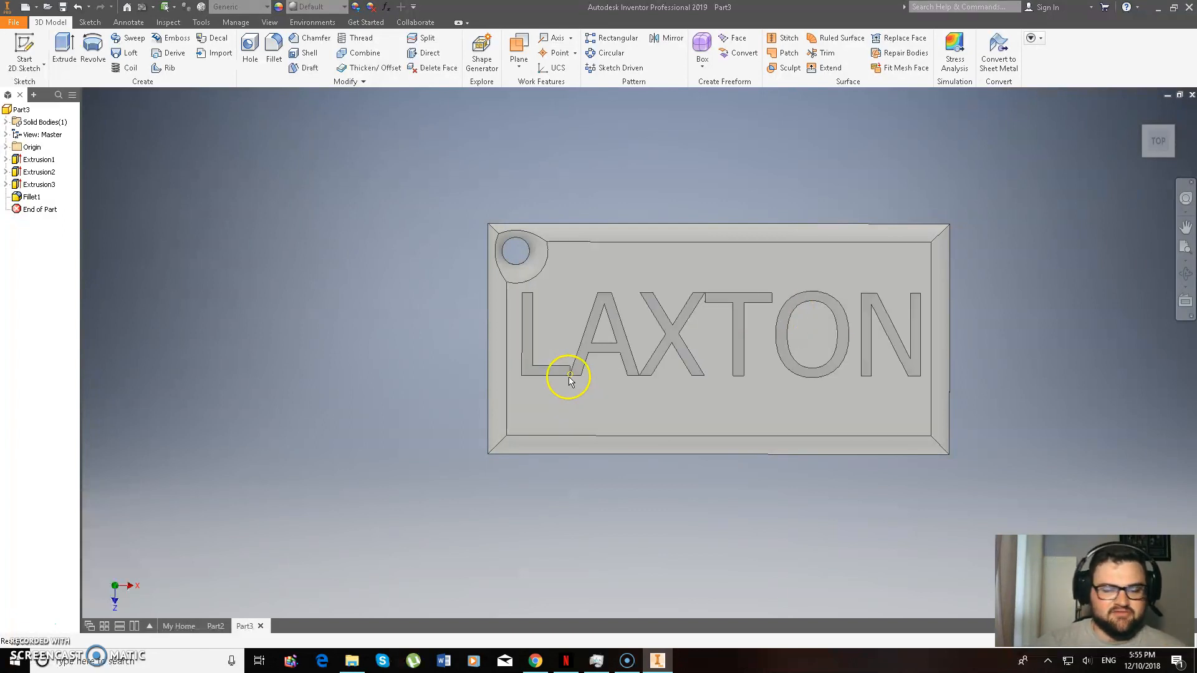
left_click(1158, 141)
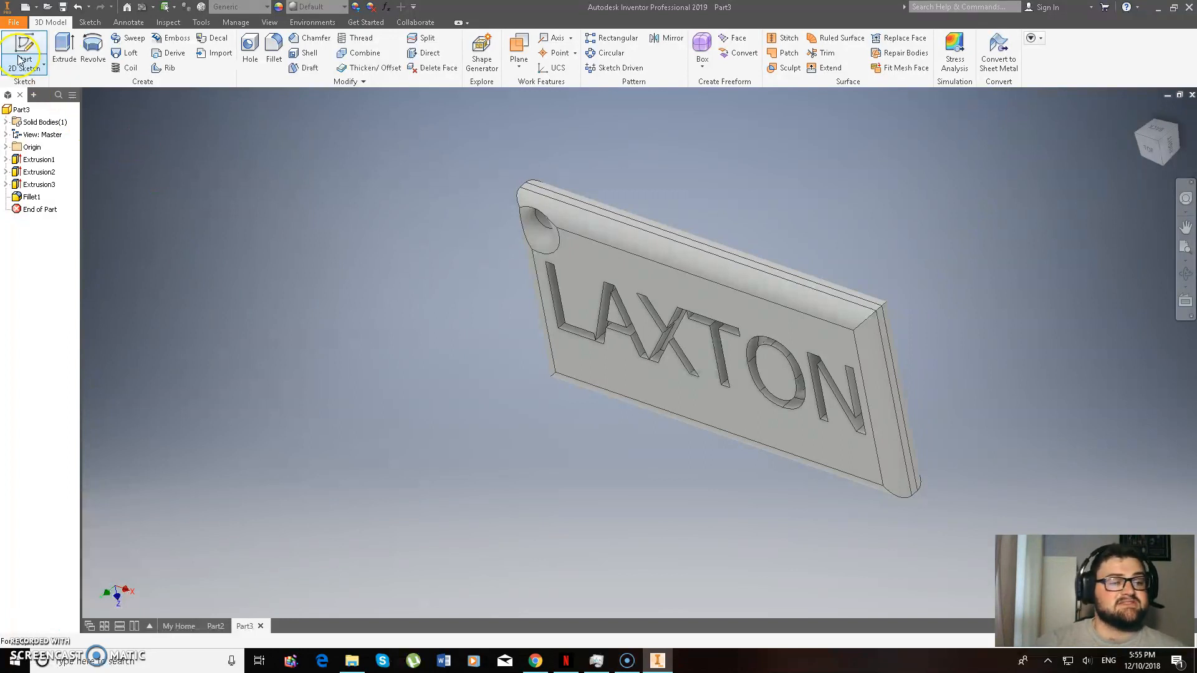
Step: Go to Send to 3D Print Service and bring up the STL export options
left_click(14, 23)
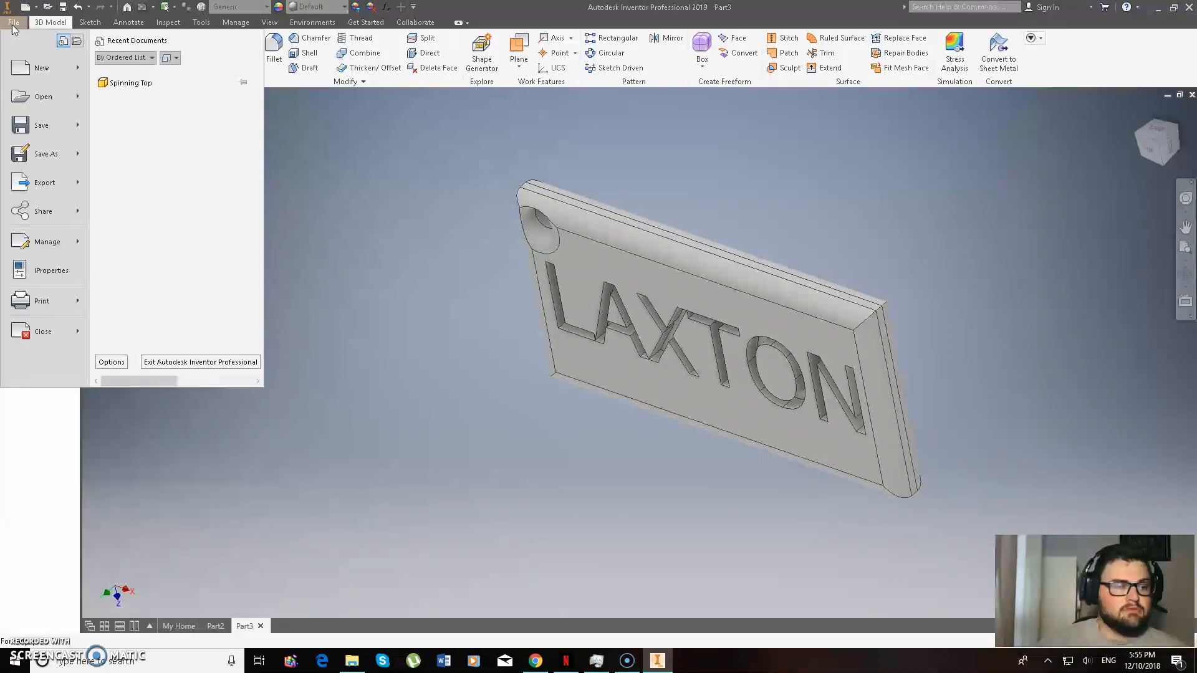
left_click(79, 306)
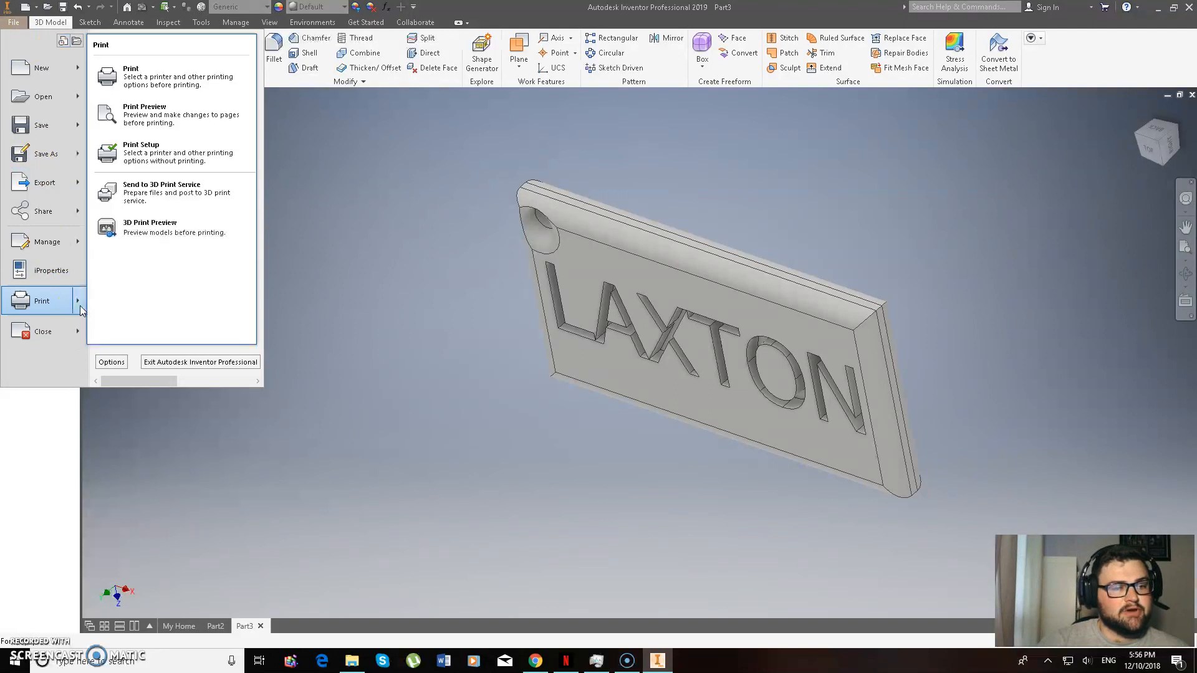
left_click(154, 190)
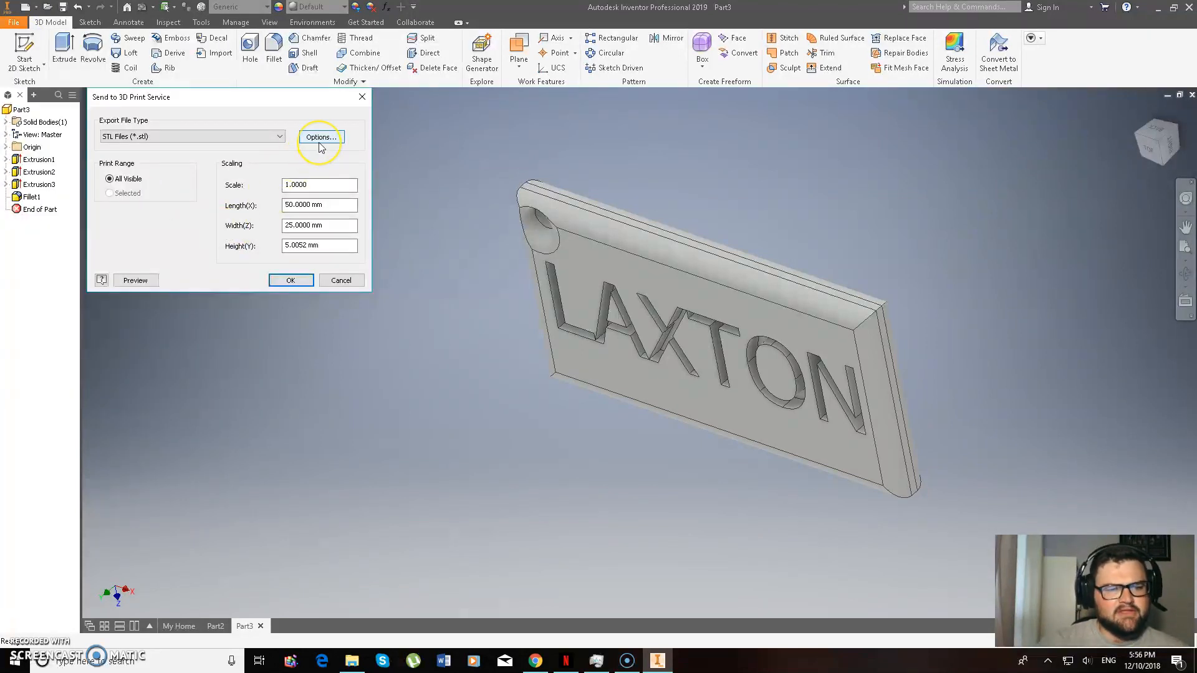
left_click(319, 143)
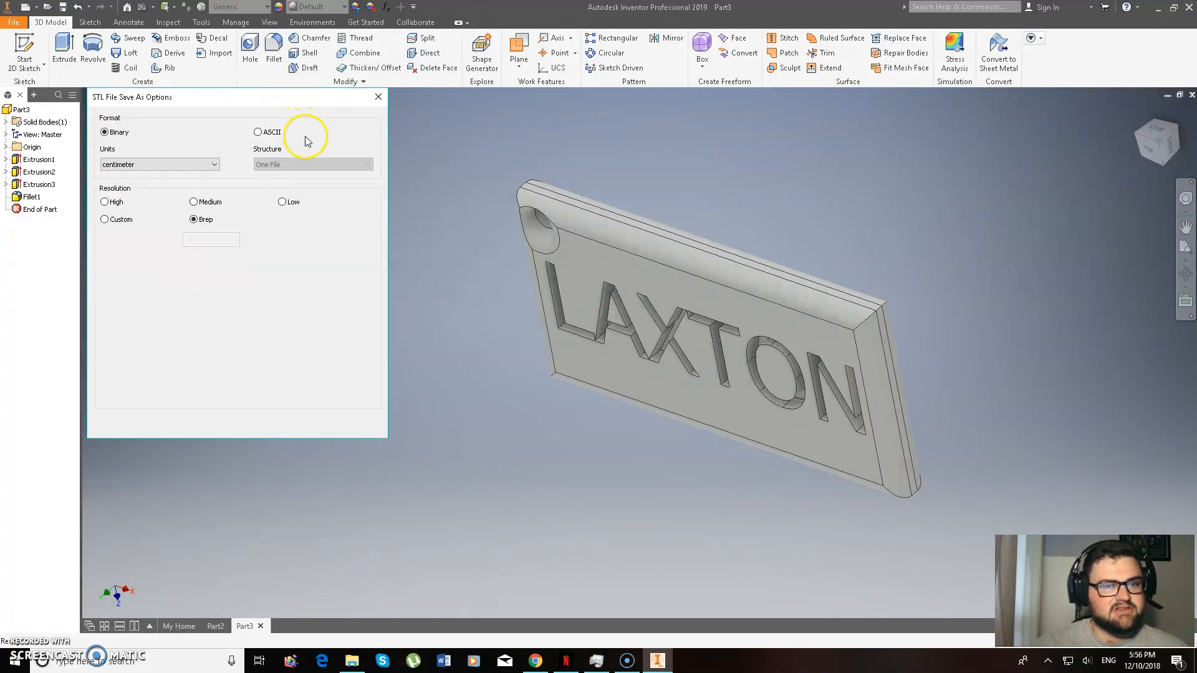
Step: Set export units to millimeter and confirm the STL export settings
left_click(214, 165)
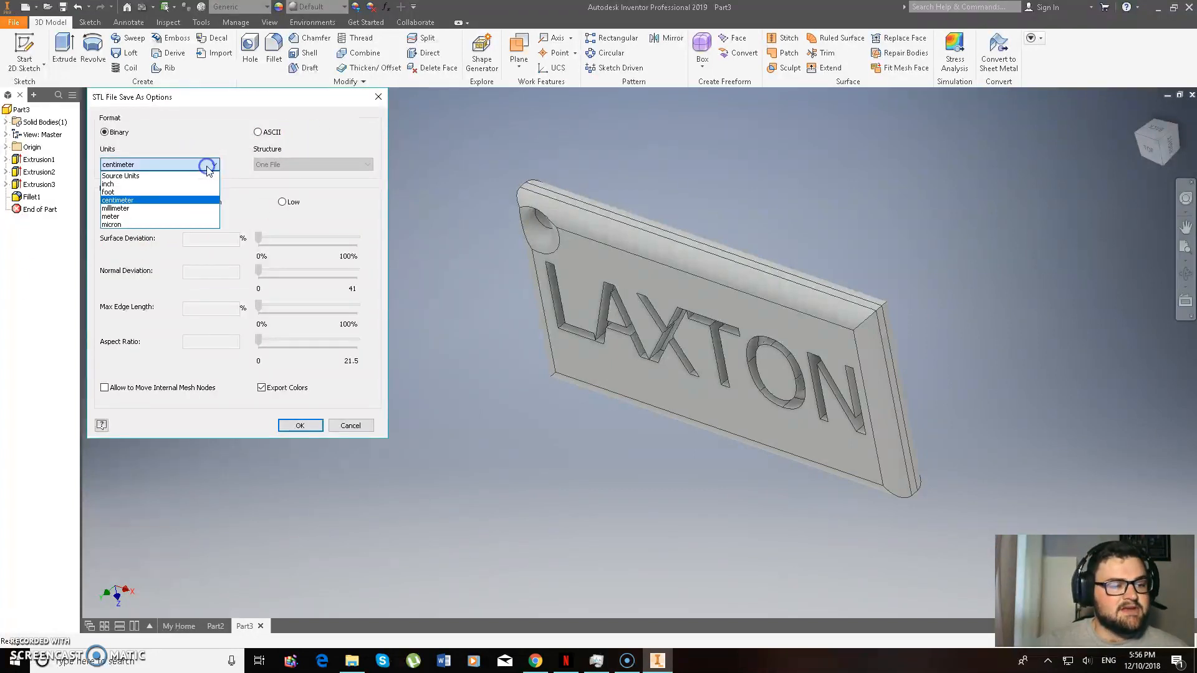
left_click(141, 208)
left_click(300, 425)
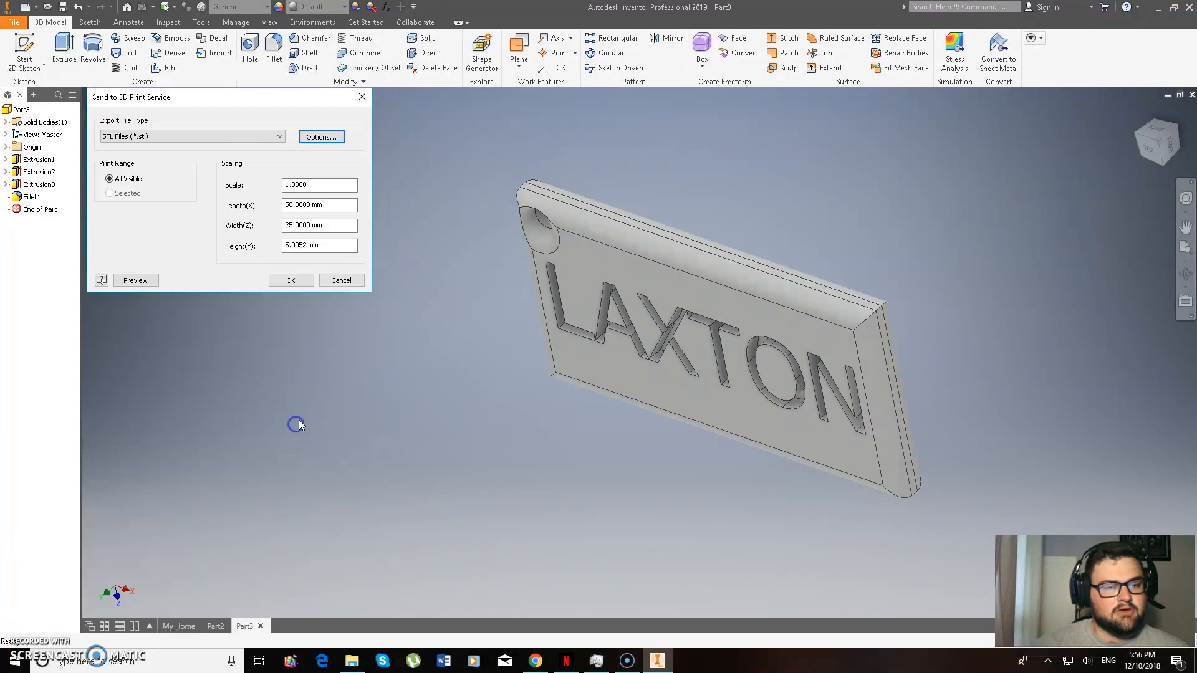
left_click(290, 276)
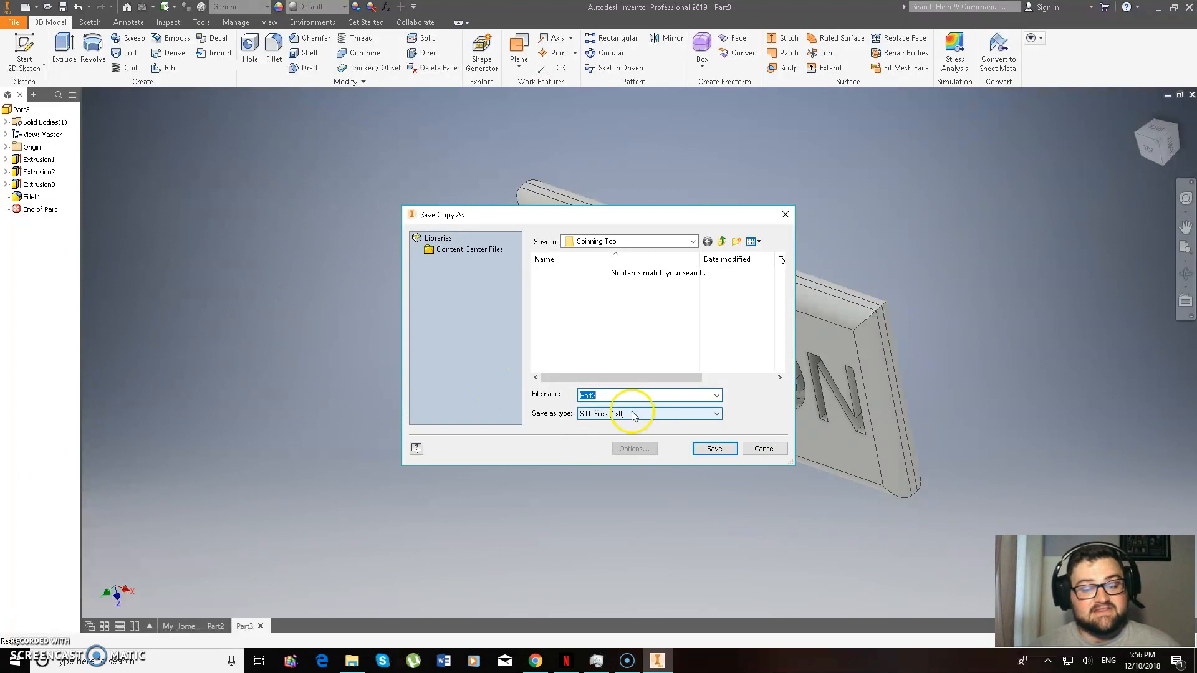
Step: Choose the Inventor folder in Save Copy As and save the STL as KeyTag
left_click(693, 242)
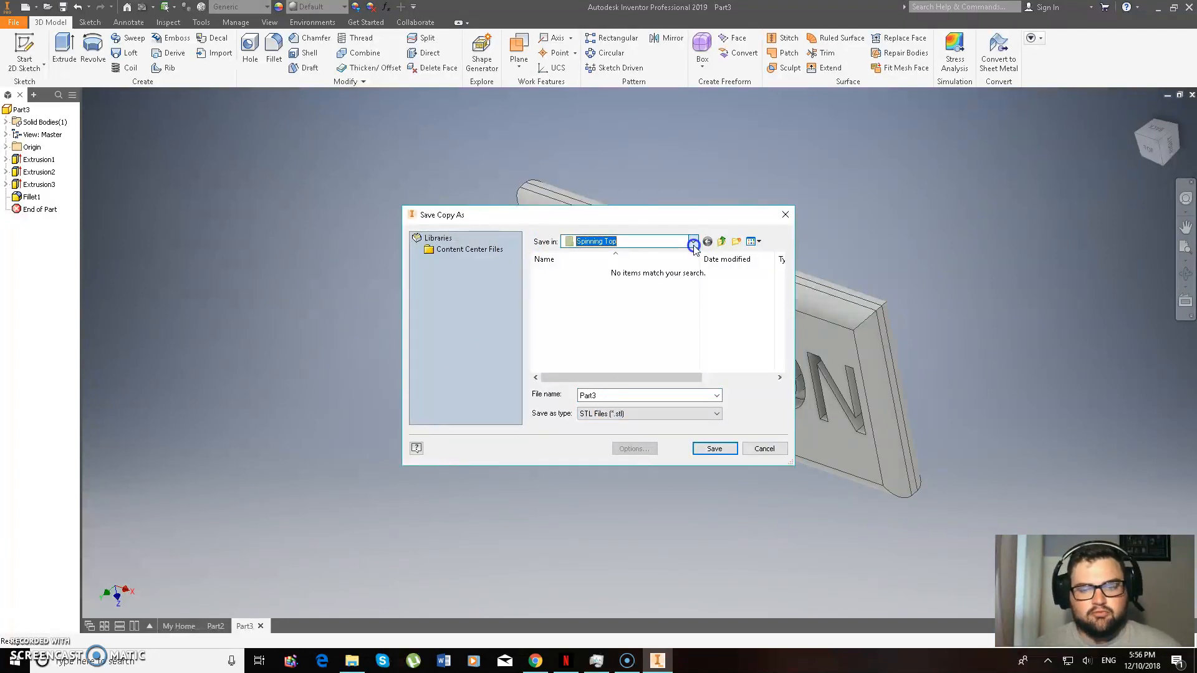
left_click(693, 242)
left_click(606, 384)
type("KeyTag")
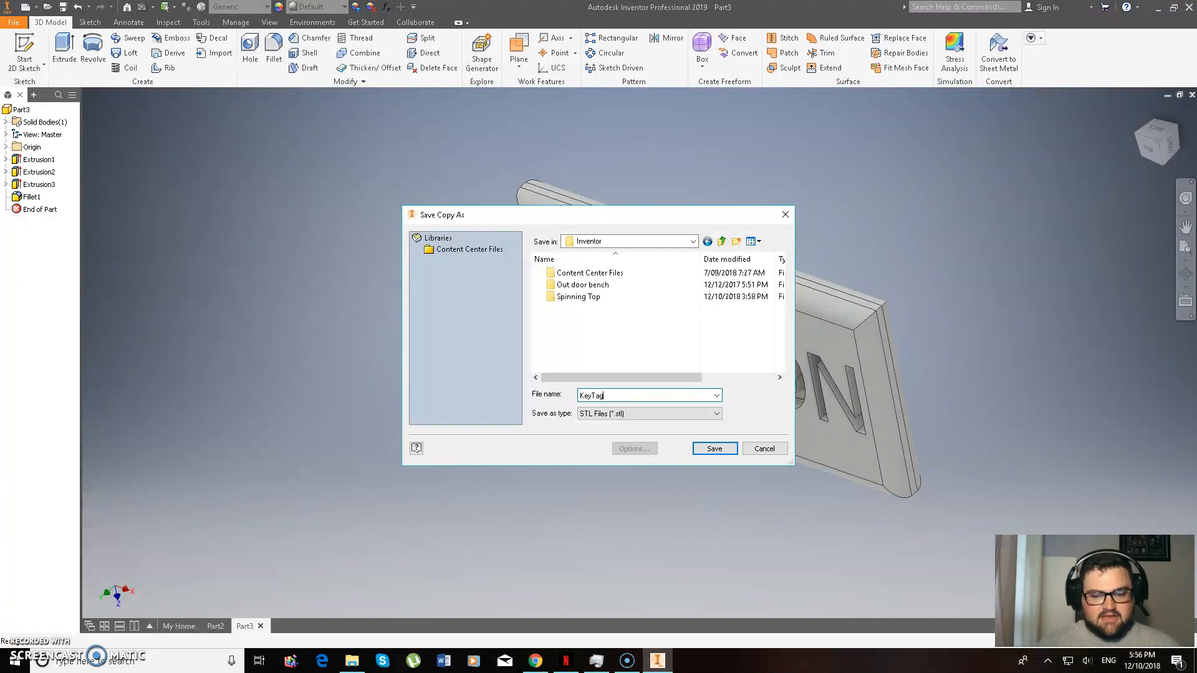
left_click(714, 448)
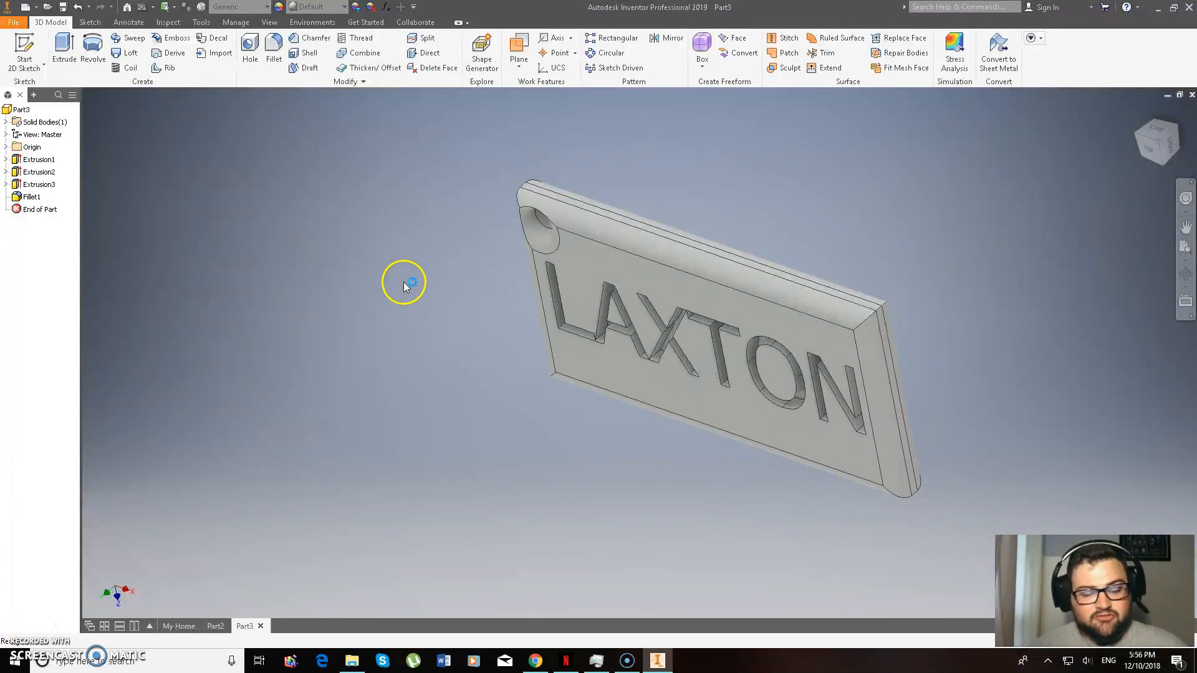
key("alt+Tab")
left_click(511, 20)
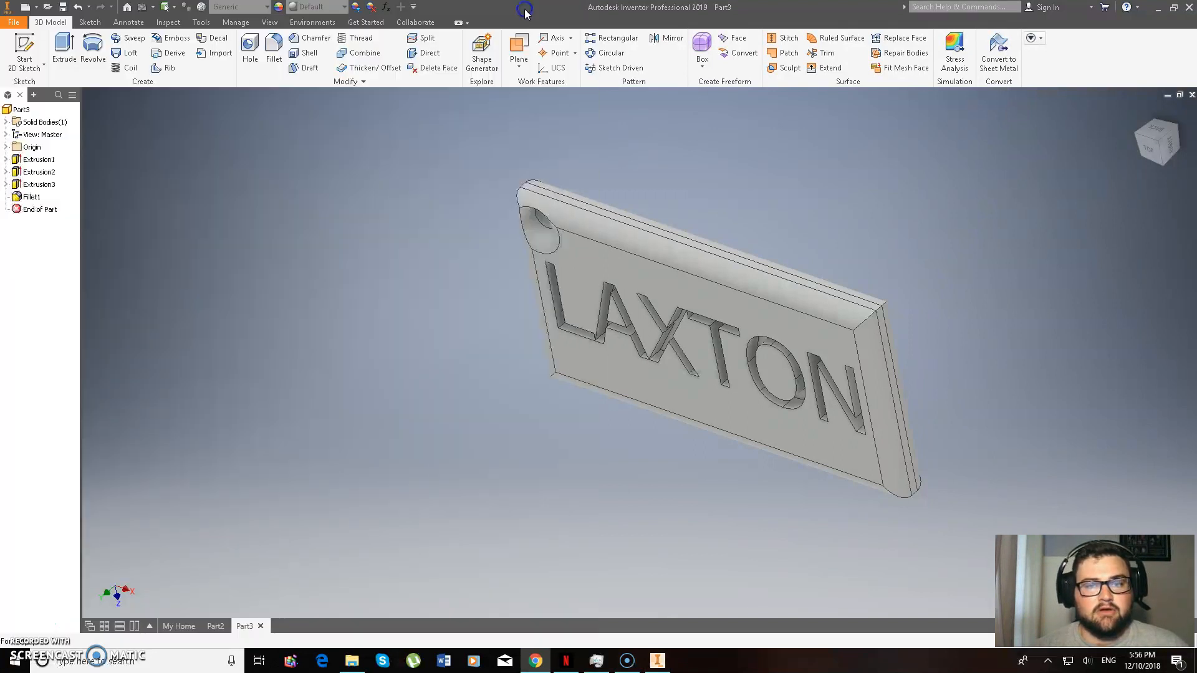